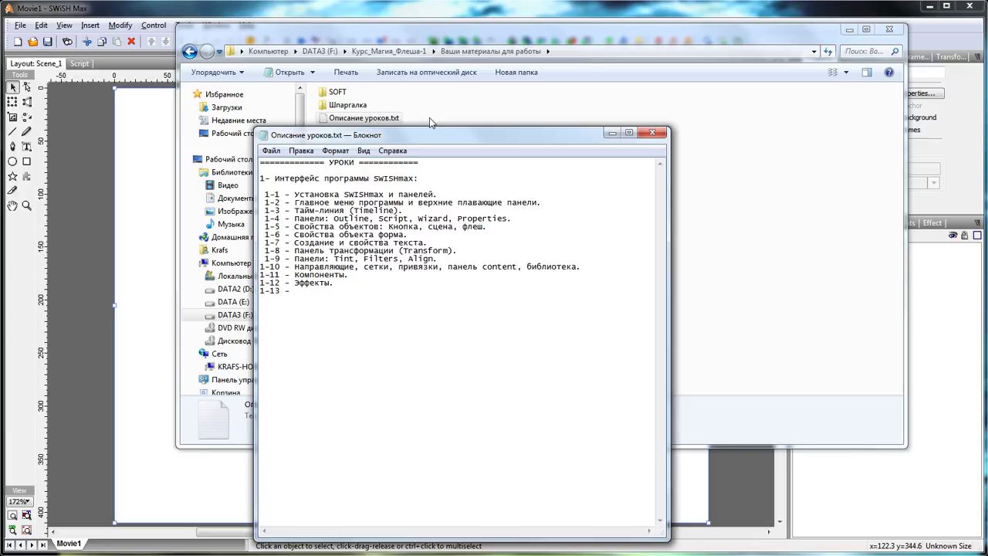
- Minimize the file browser and lesson notes windows and open the export settings for the whole movie
{"action": "left_click", "coordinate": [849, 30]}
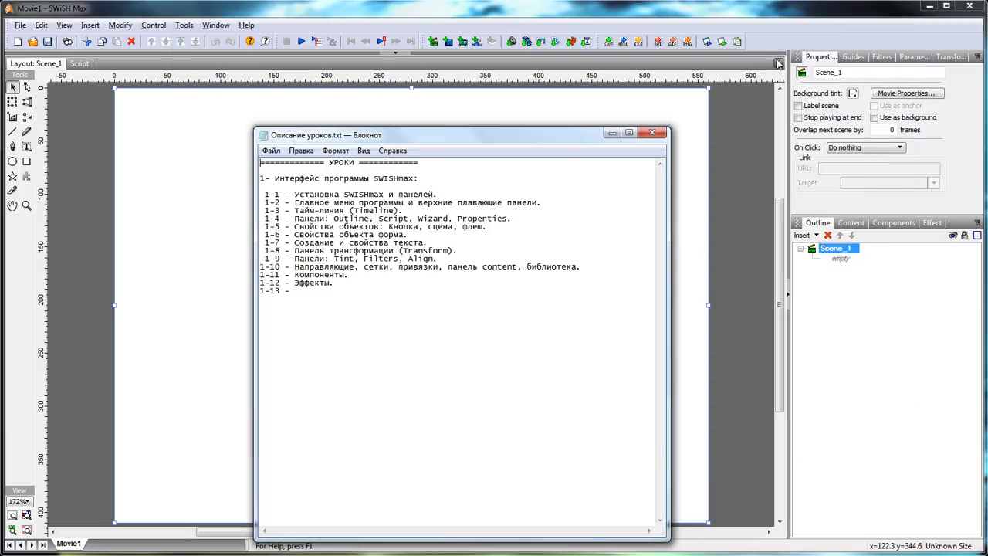
{"action": "left_click", "coordinate": [612, 133]}
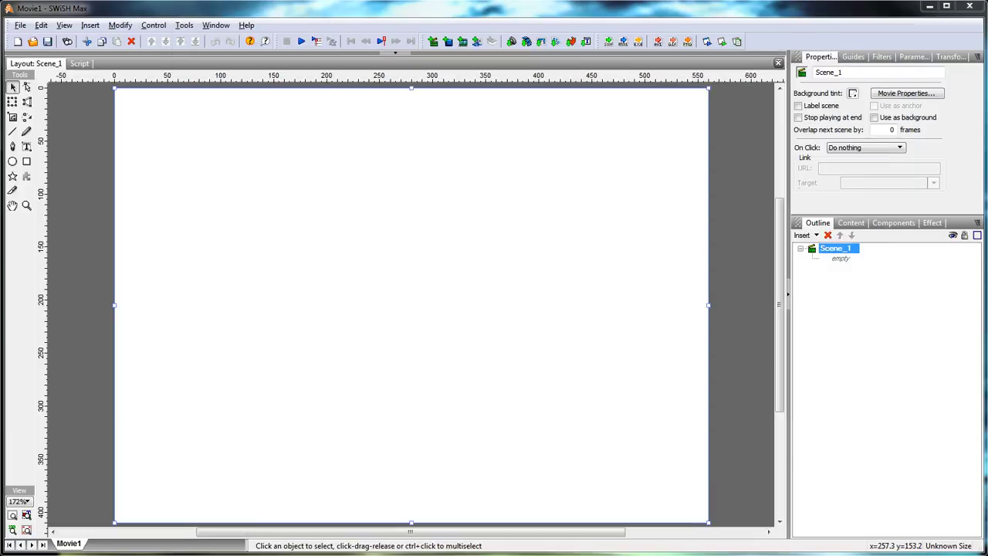
{"action": "left_click", "coordinate": [219, 25]}
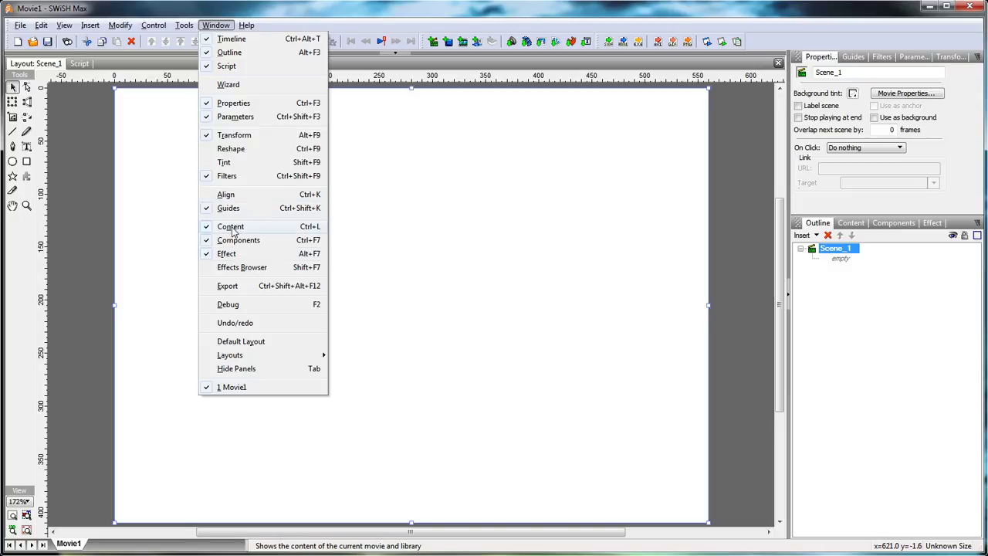
{"action": "left_click", "coordinate": [228, 286]}
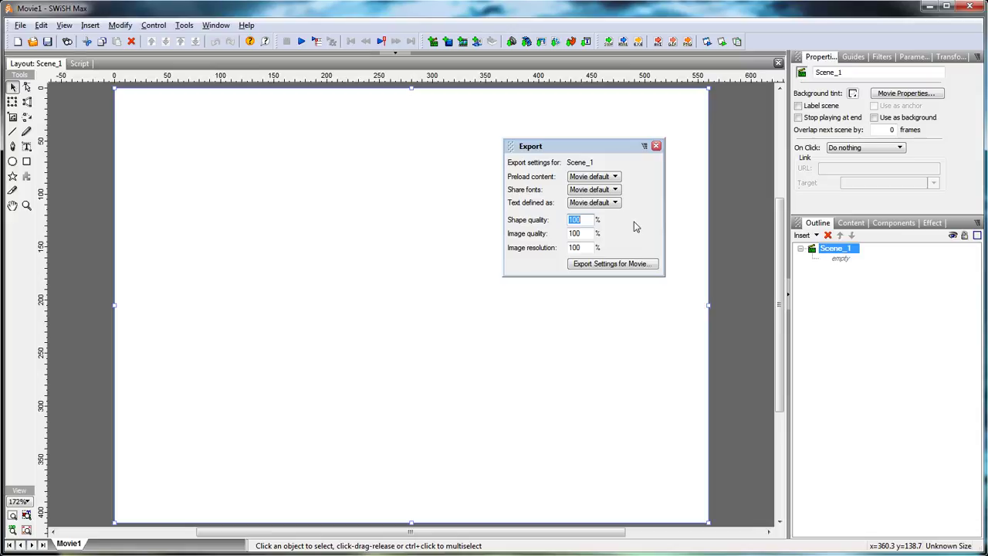
{"action": "left_click", "coordinate": [606, 264]}
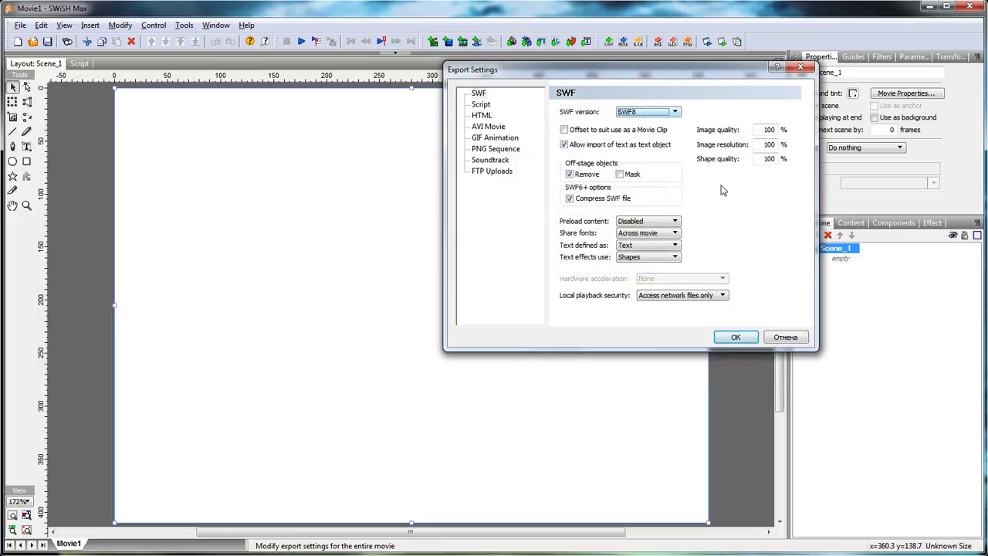
- Examine the SWF version choices, the Script options and the HTML fullsize choices in the export settings
{"action": "left_click", "coordinate": [676, 112]}
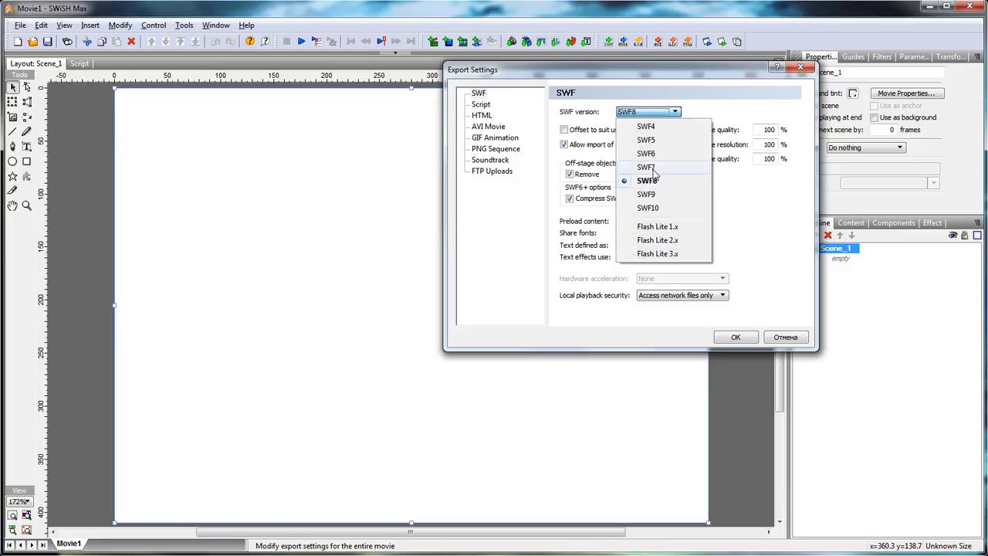
{"action": "left_click", "coordinate": [711, 109]}
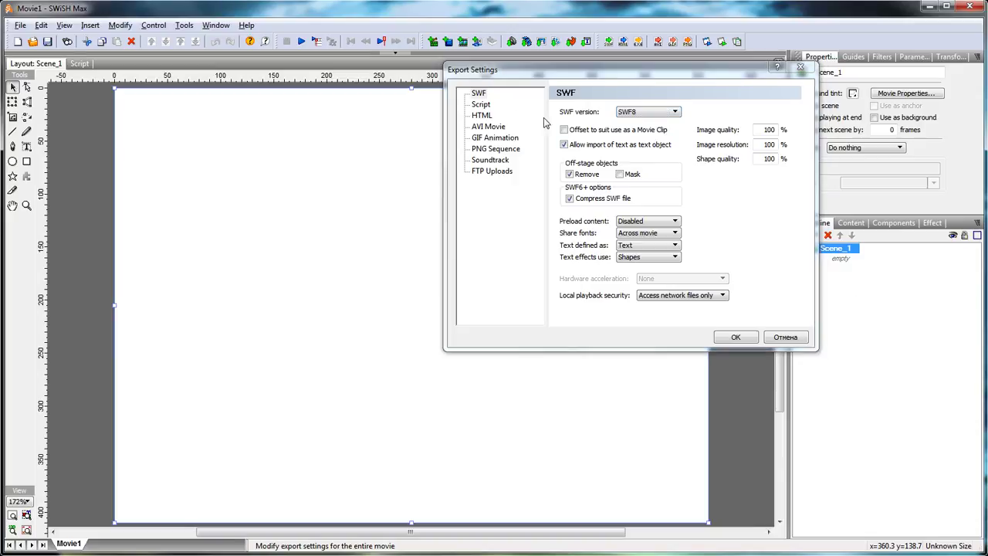
{"action": "left_click", "coordinate": [486, 108]}
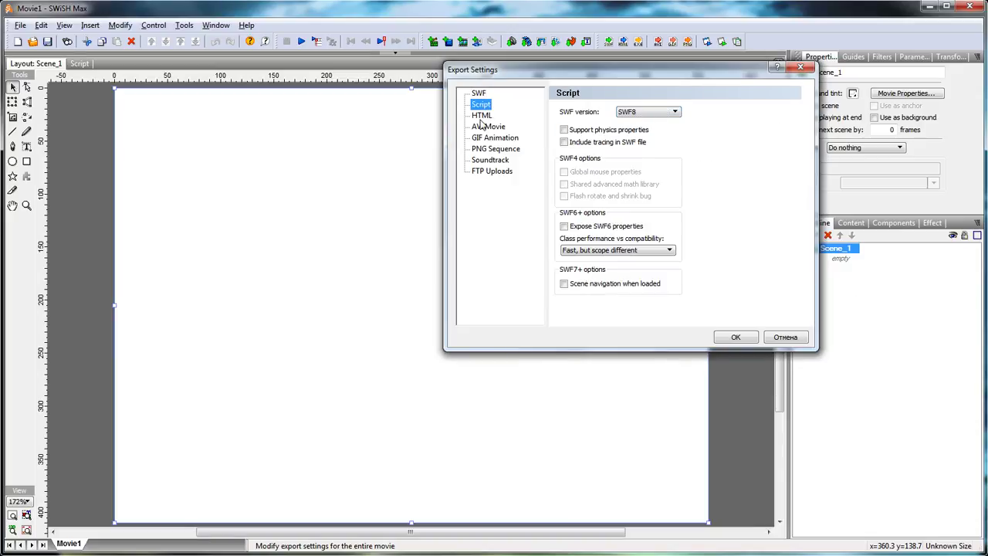
{"action": "left_click", "coordinate": [483, 117]}
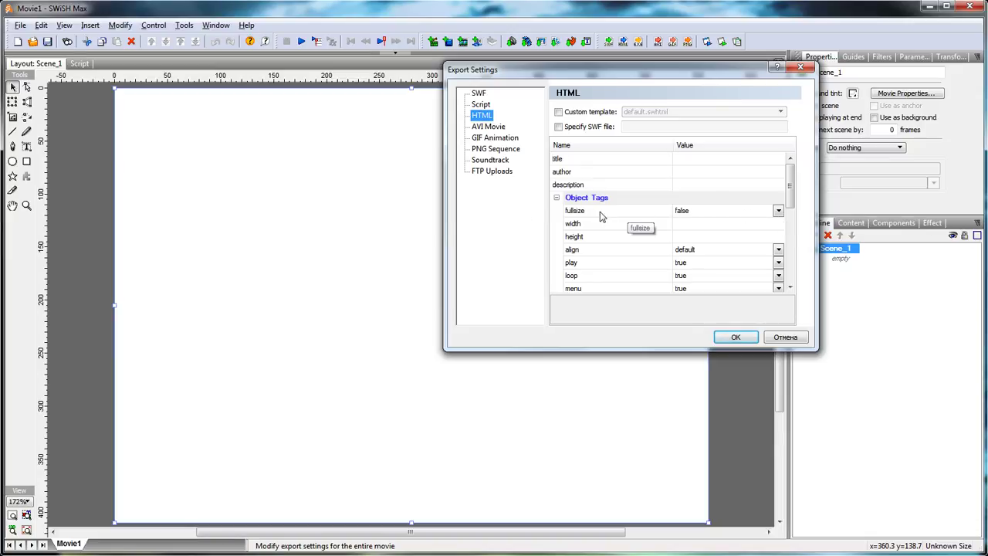
{"action": "left_click", "coordinate": [779, 212]}
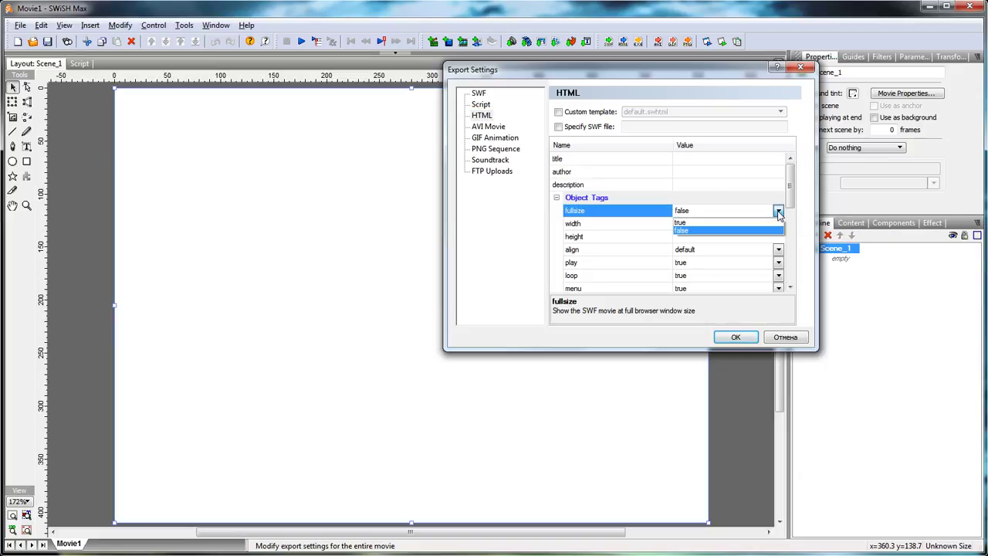
{"action": "left_click", "coordinate": [803, 210]}
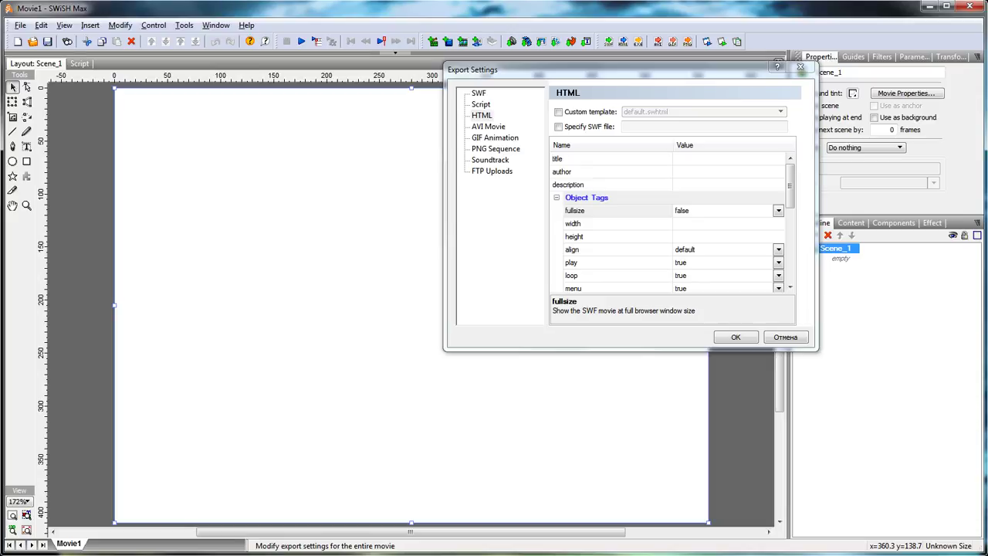
- Examine the AVI Movie export settings and the list of available compression codecs, cancelling the compressor setup
{"action": "left_click", "coordinate": [490, 128]}
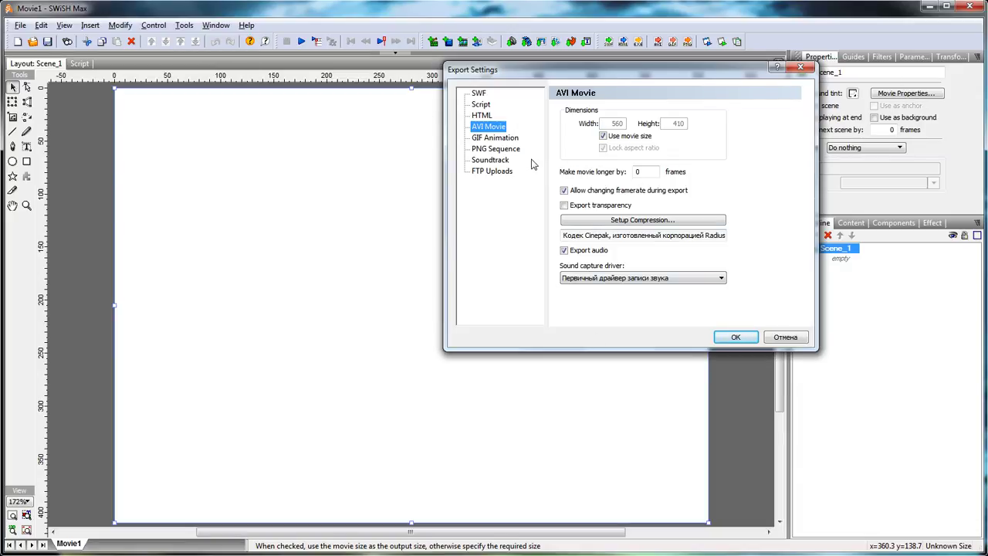
{"action": "left_click", "coordinate": [659, 222]}
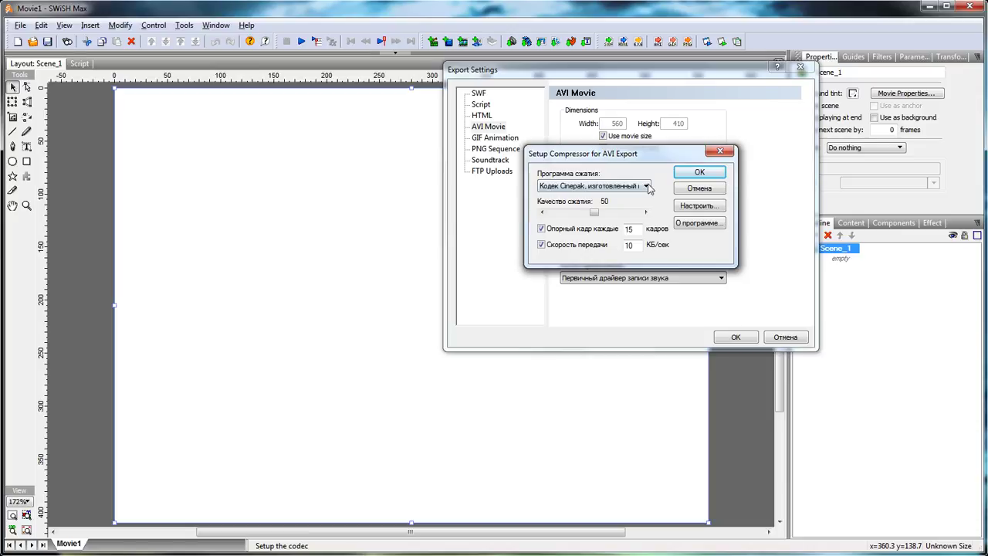
{"action": "left_click", "coordinate": [646, 187]}
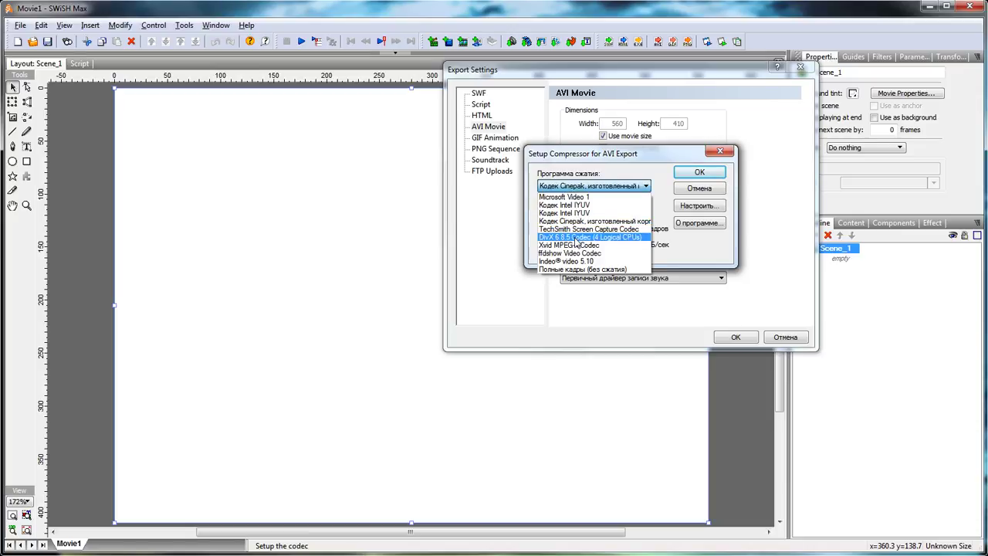
{"action": "left_click", "coordinate": [704, 190]}
{"action": "left_click", "coordinate": [700, 190]}
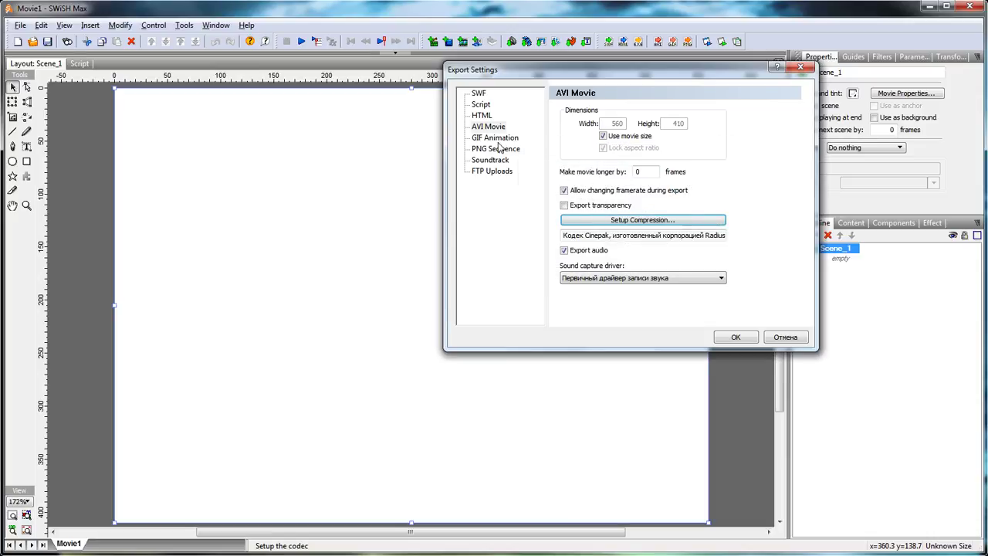
- Choose the High Definition Audio microphone as the sound capture driver for AVI export
{"action": "left_click", "coordinate": [663, 279]}
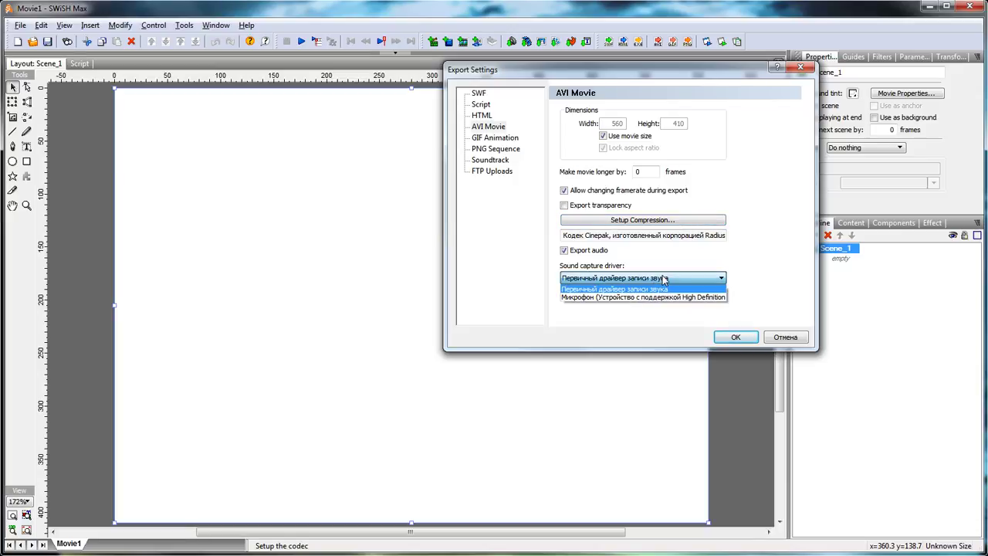
{"action": "left_click", "coordinate": [618, 298]}
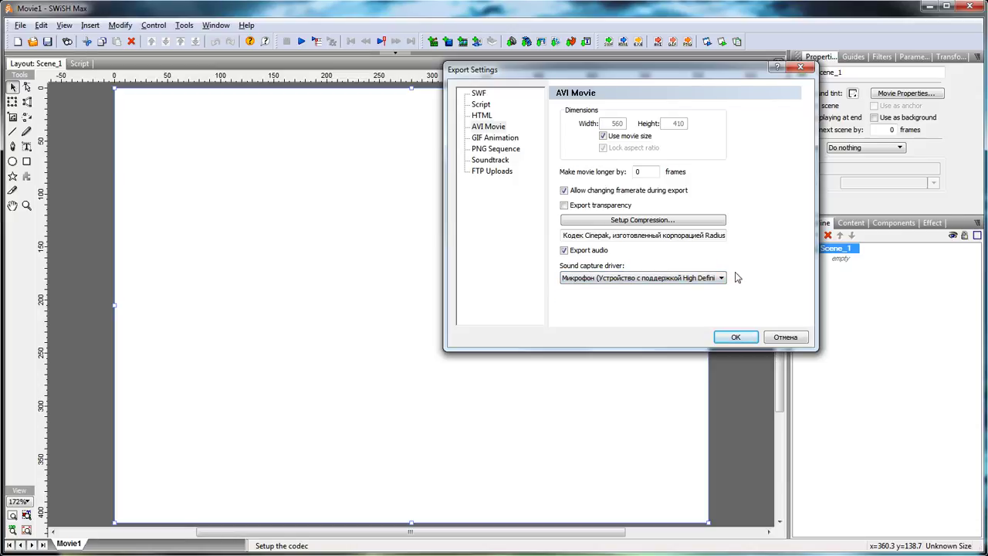
- Look up the installed sound device in the Windows Device Manager, then return to the export settings
{"action": "key", "text": "super"}
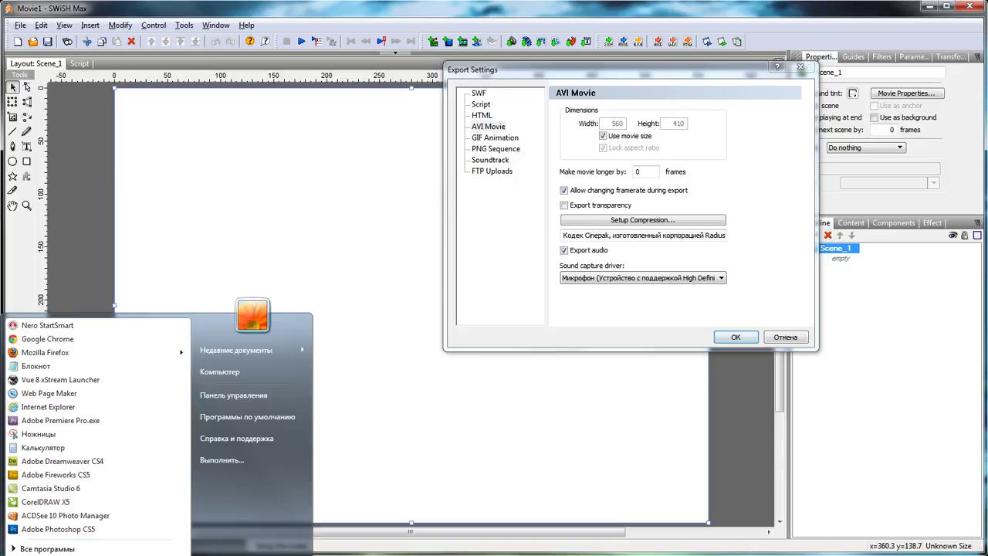
{"action": "left_click", "coordinate": [245, 397]}
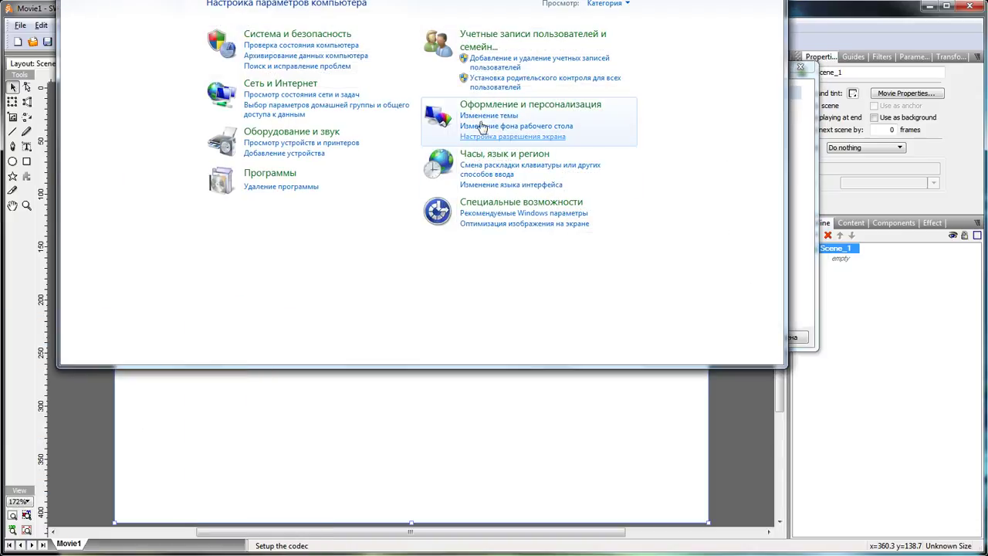
{"action": "left_click", "coordinate": [292, 132]}
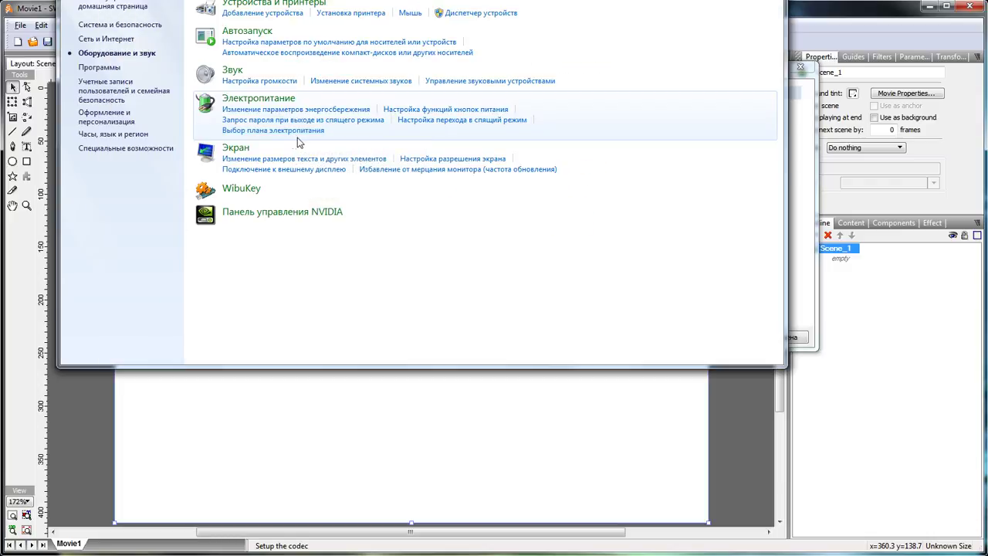
{"action": "left_click", "coordinate": [477, 15]}
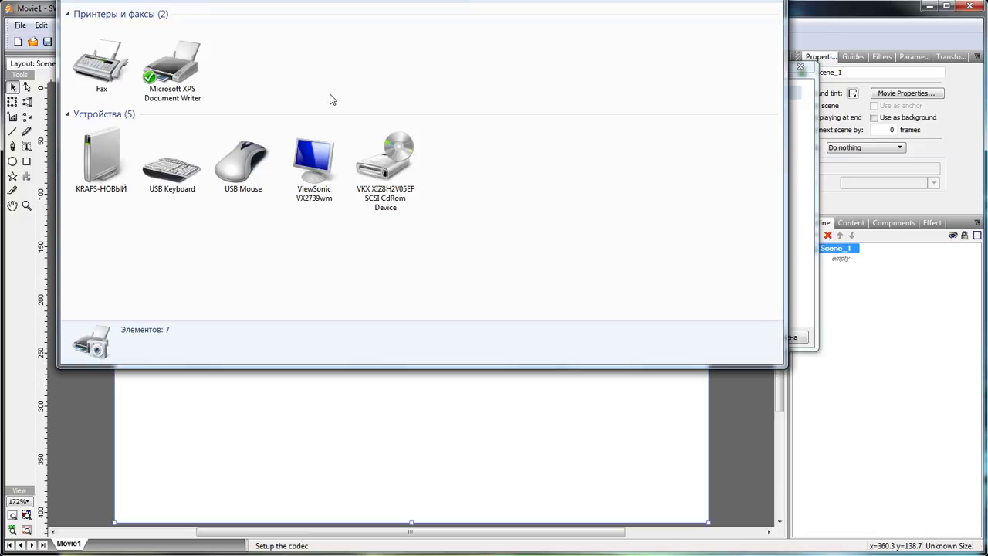
{"action": "key", "text": "alt+Left"}
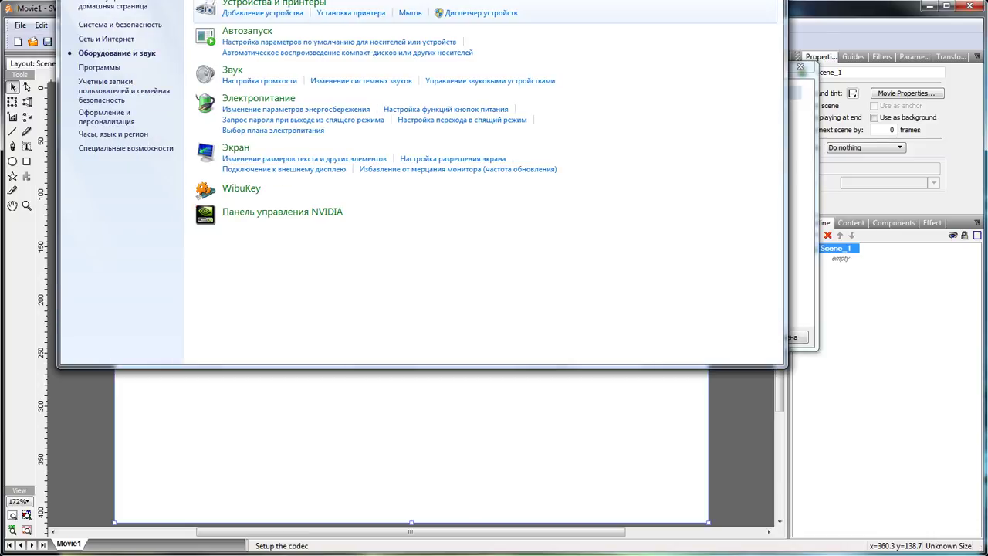
{"action": "left_click", "coordinate": [475, 16]}
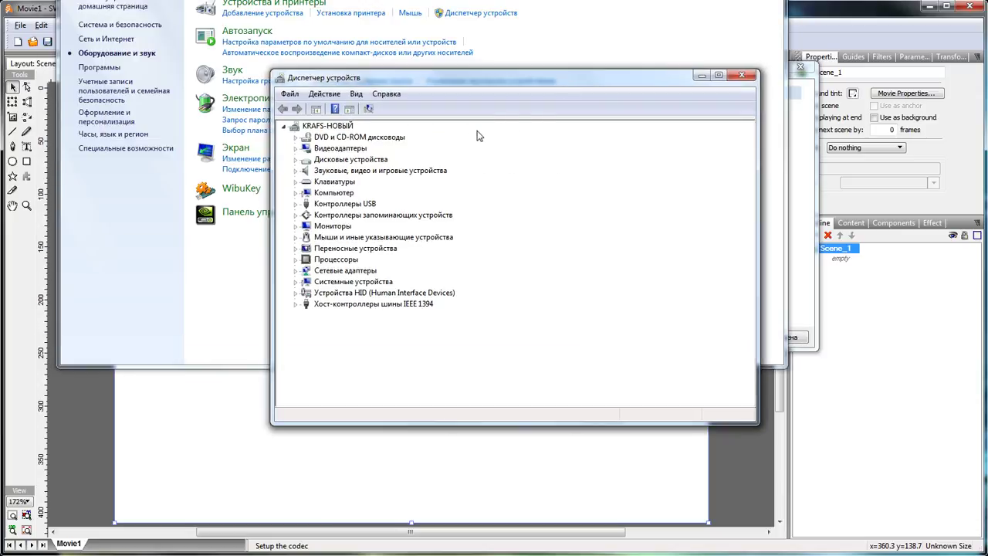
{"action": "left_click", "coordinate": [296, 171]}
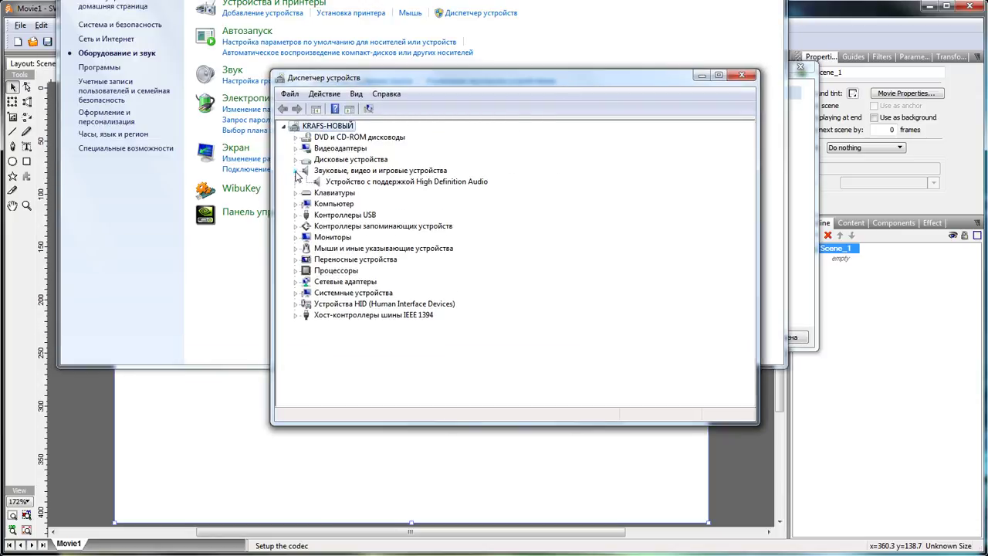
{"action": "left_click", "coordinate": [386, 184]}
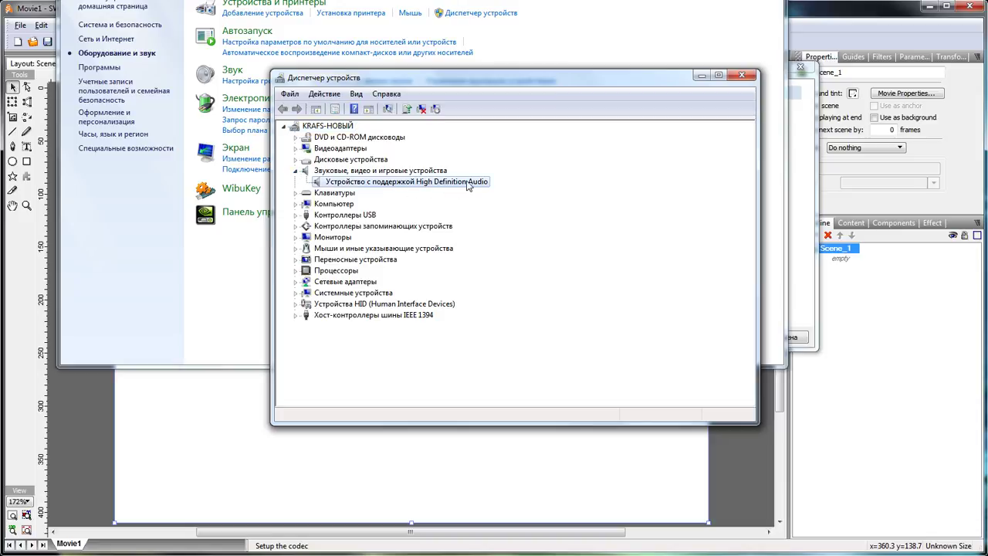
{"action": "left_click", "coordinate": [743, 76]}
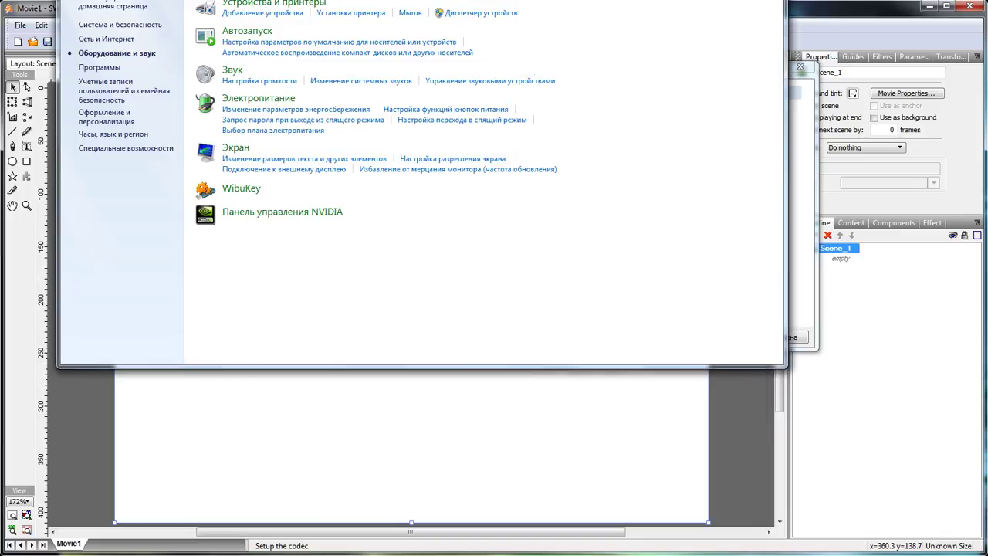
{"action": "left_click", "coordinate": [796, 43]}
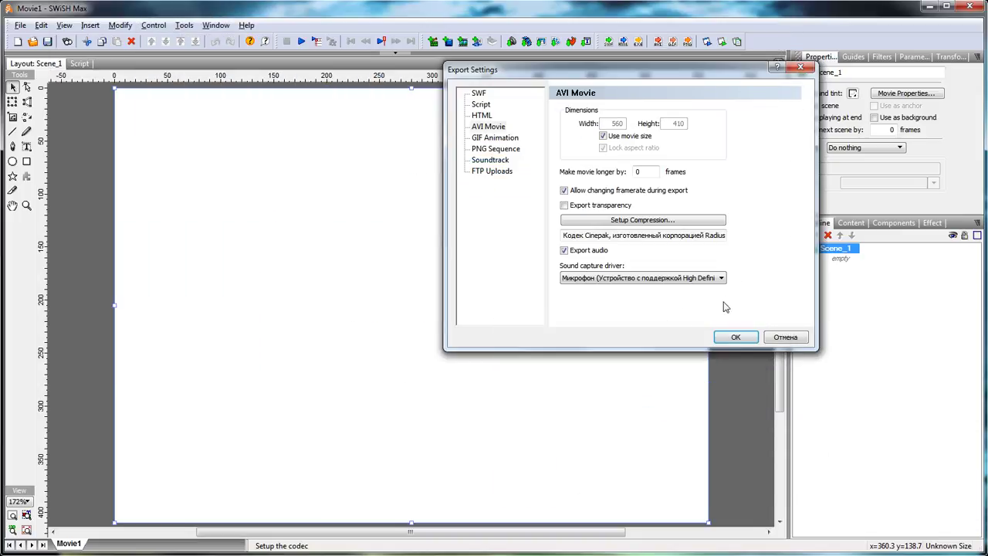
- Examine the GIF Animation, PNG Sequence, Soundtrack and FTP Uploads export settings, then dismiss the export windows
{"action": "left_click", "coordinate": [503, 138]}
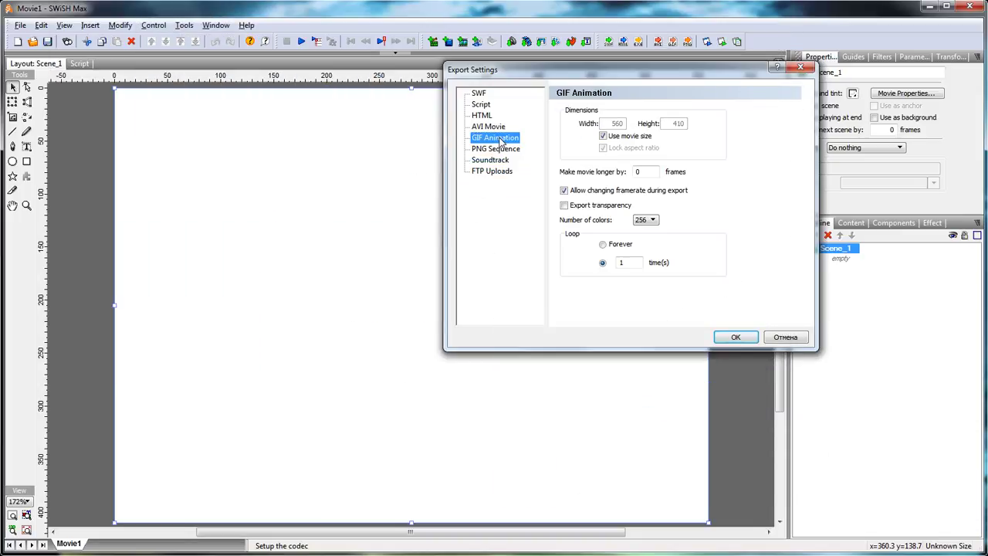
{"action": "left_click", "coordinate": [495, 150]}
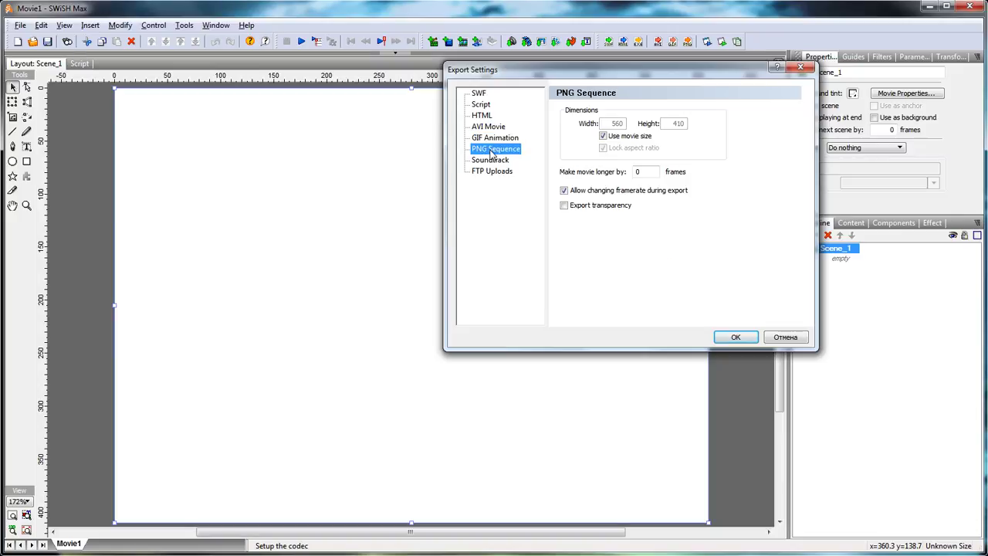
{"action": "left_click", "coordinate": [493, 162]}
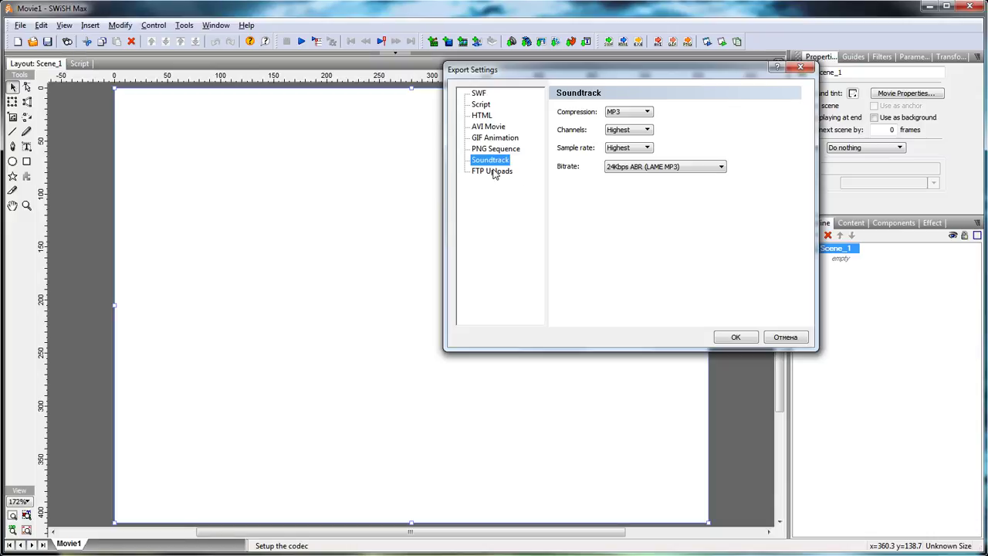
{"action": "left_click", "coordinate": [495, 171]}
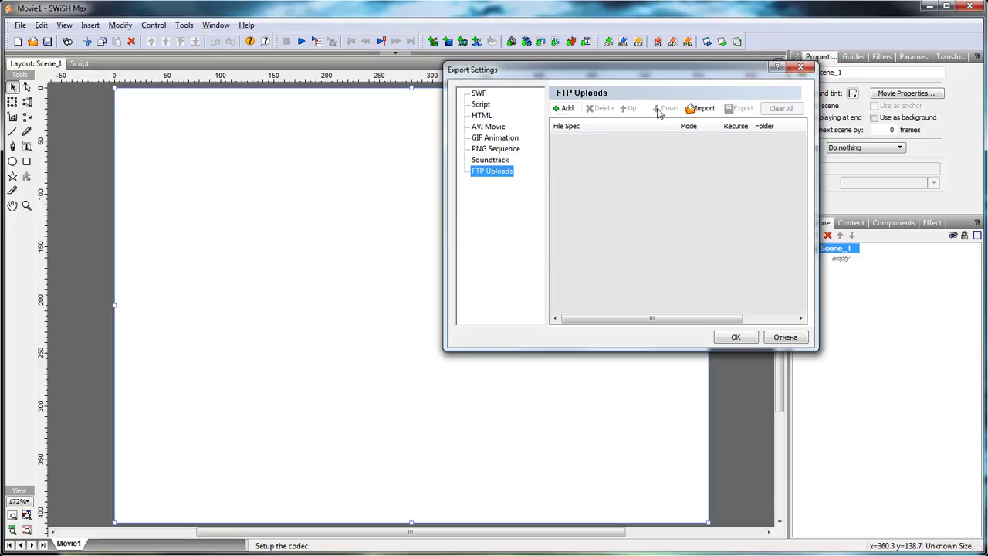
{"action": "left_click", "coordinate": [800, 67]}
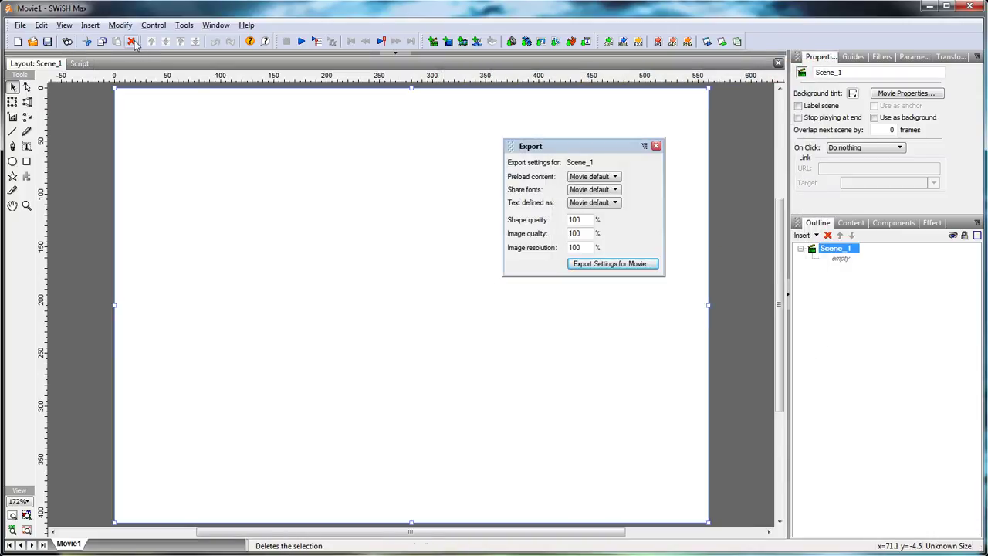
{"action": "left_click", "coordinate": [657, 146]}
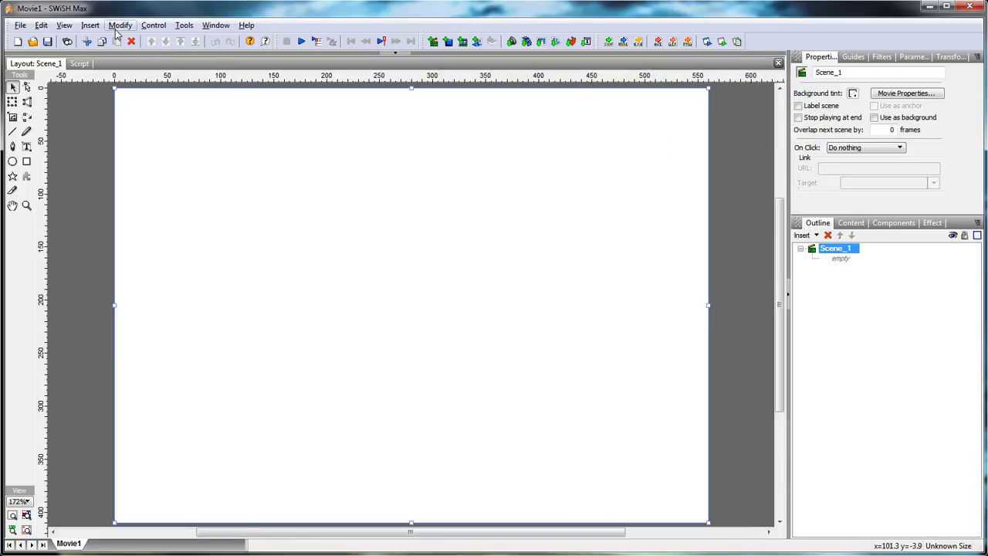
- Open the SWiSH FTP upload window
{"action": "left_click", "coordinate": [155, 26]}
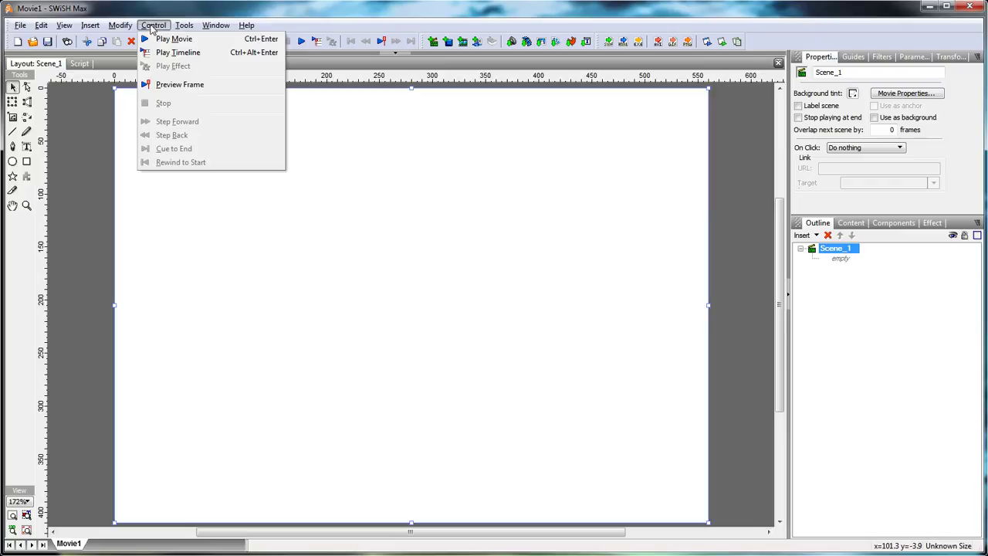
{"action": "mouse_move", "coordinate": [184, 29]}
{"action": "left_click", "coordinate": [198, 52]}
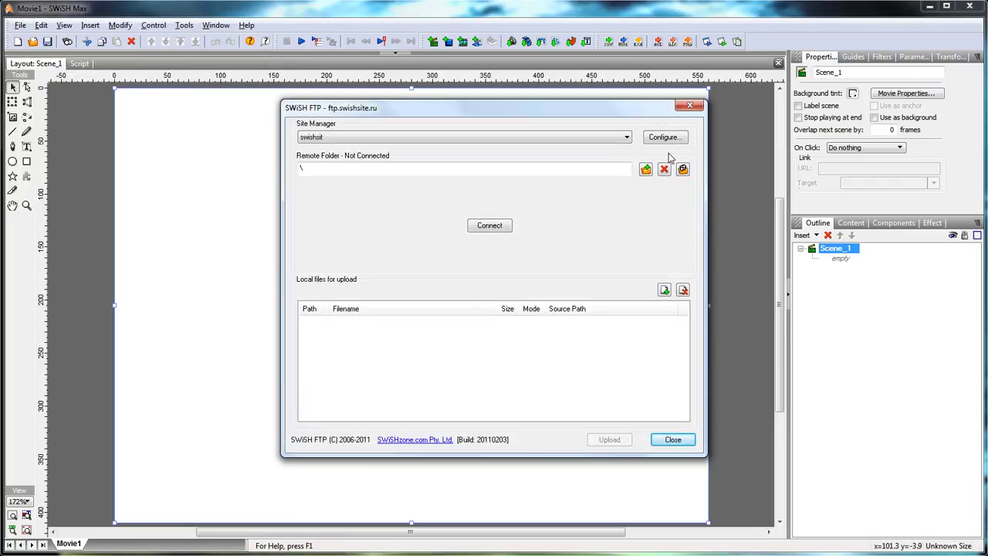
- Review the FTP site configuration and its saved site choices, accept it unchanged and dismiss the upload window
{"action": "left_click", "coordinate": [664, 137]}
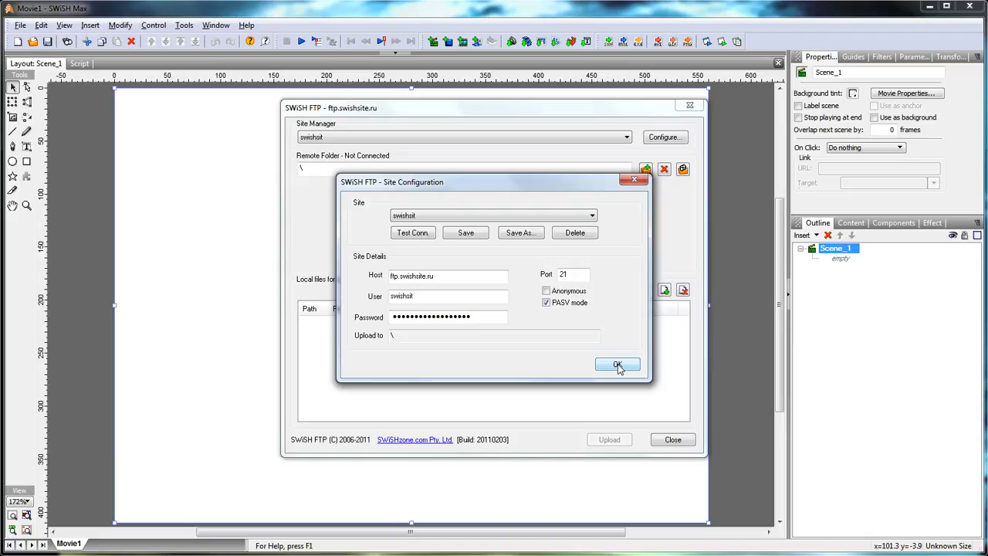
{"action": "left_click", "coordinate": [593, 220]}
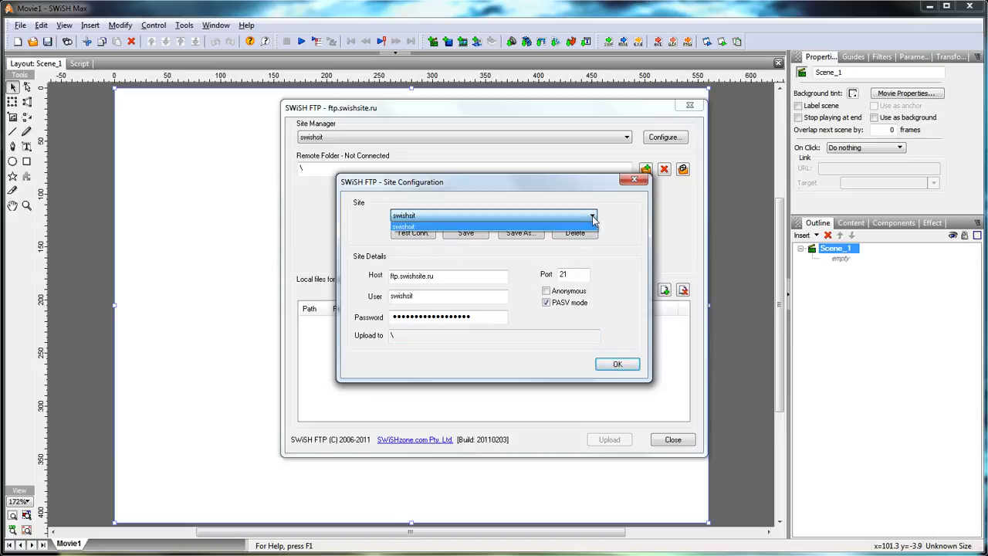
{"action": "left_click", "coordinate": [593, 220]}
{"action": "left_click", "coordinate": [618, 365]}
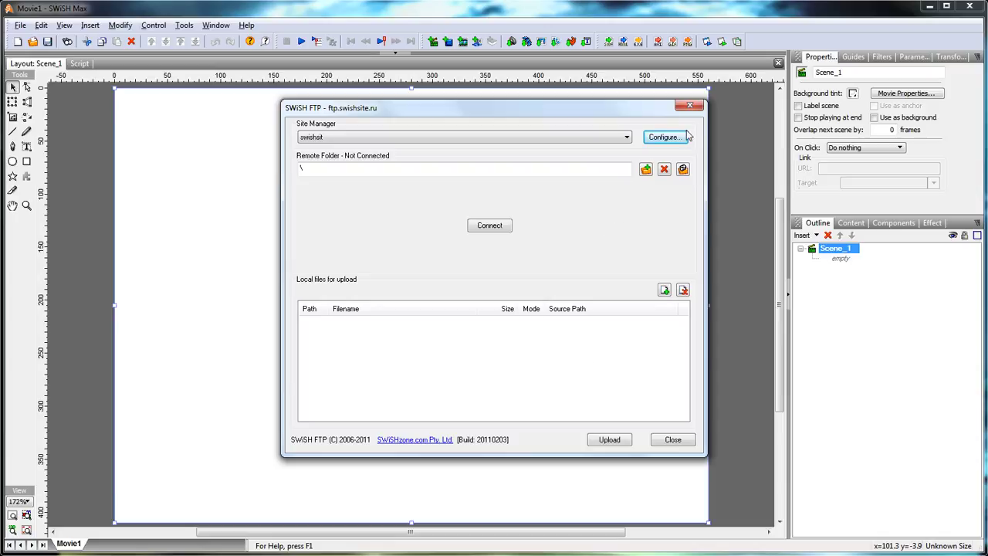
{"action": "left_click", "coordinate": [689, 105]}
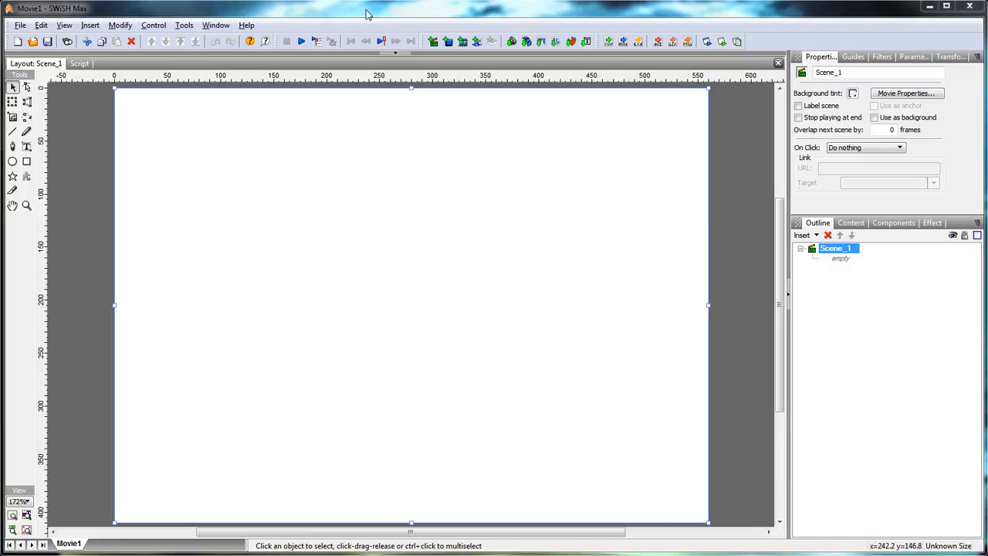
- Open the Debug panel to view its speed and echo script options, and close it again
{"action": "left_click", "coordinate": [216, 25]}
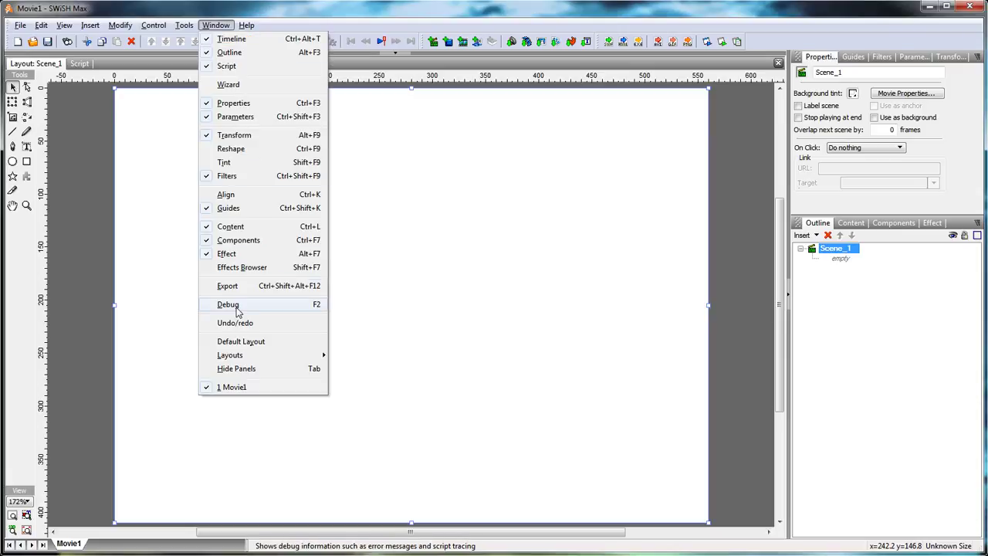
{"action": "left_click", "coordinate": [241, 304]}
{"action": "left_click", "coordinate": [295, 168]}
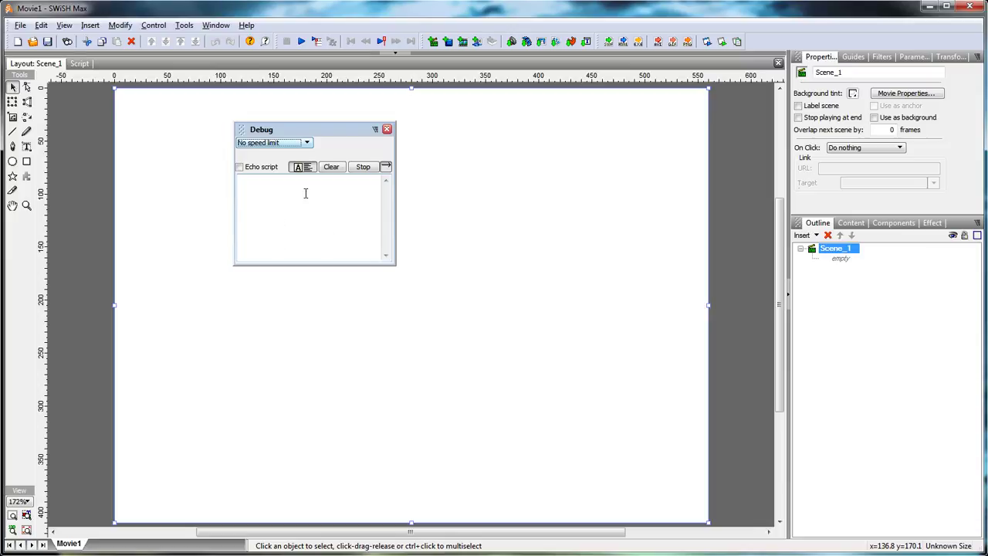
{"action": "left_click", "coordinate": [387, 129]}
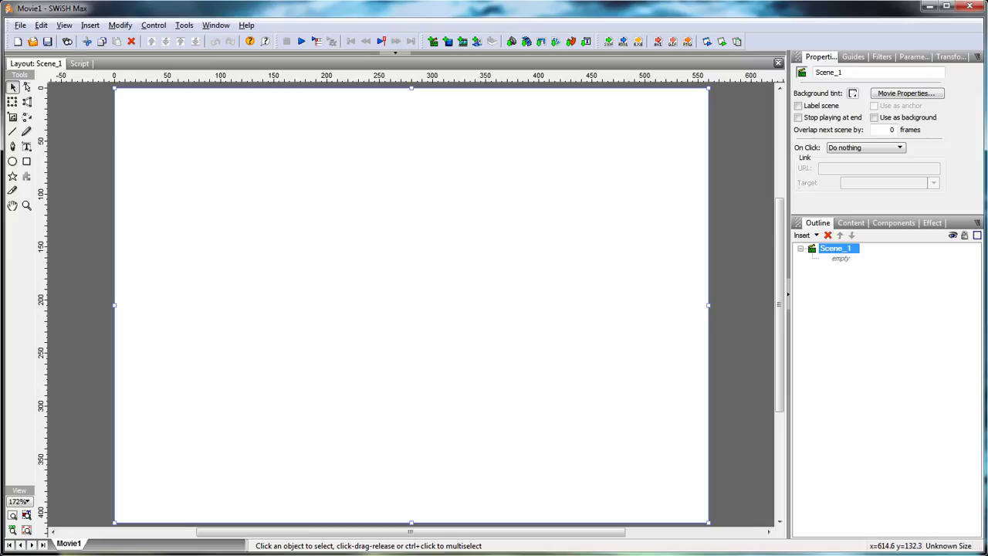
- Reset all panels to the default layout and look over the options for saving and loading layouts
{"action": "left_click", "coordinate": [217, 26]}
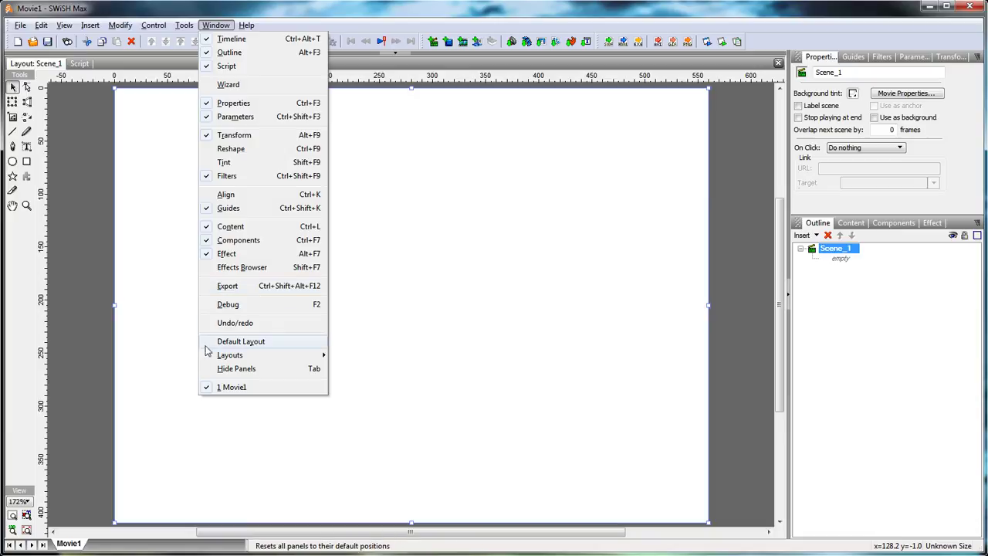
{"action": "left_click", "coordinate": [242, 343]}
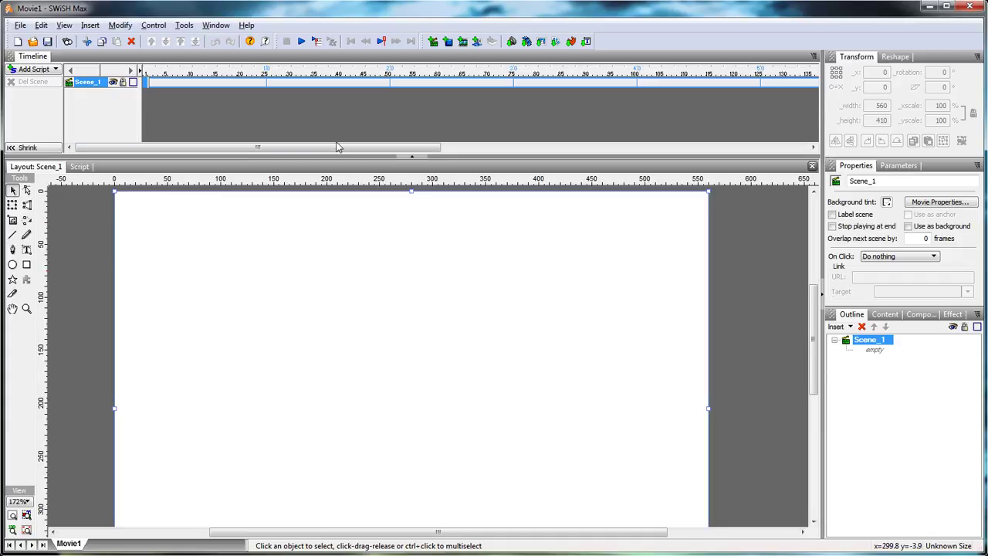
{"action": "left_click", "coordinate": [216, 24]}
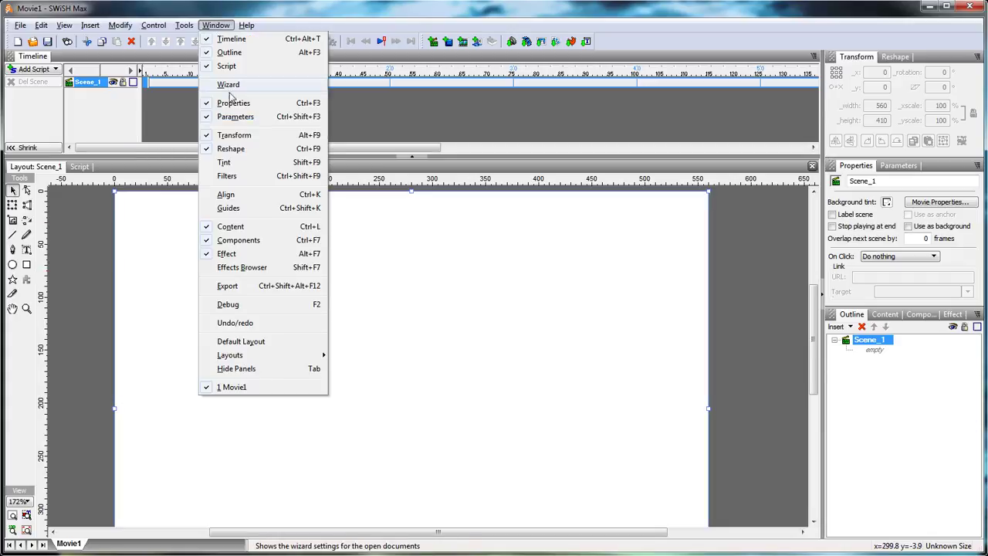
{"action": "mouse_move", "coordinate": [264, 357]}
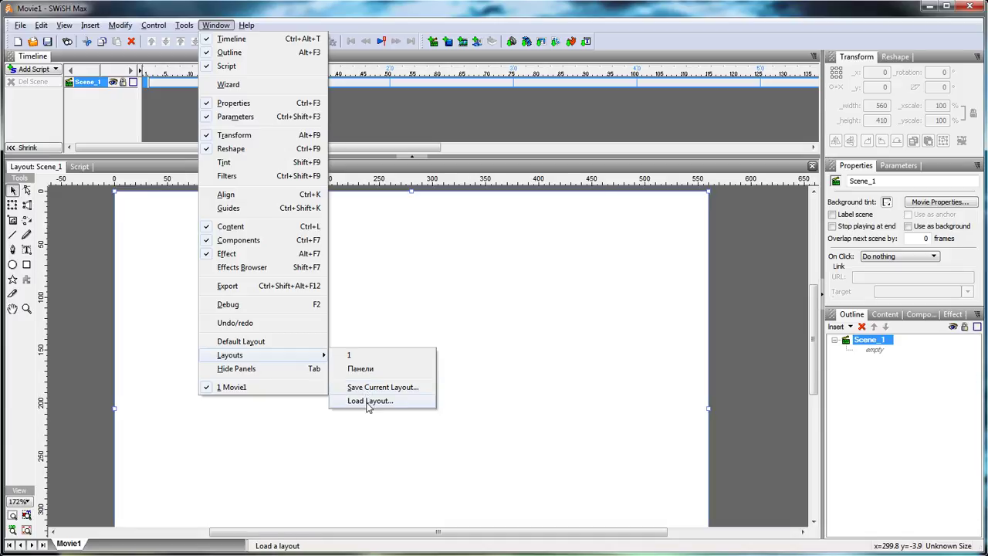
{"action": "key", "text": "Escape"}
{"action": "key", "text": "Escape"}
- Hide all panels and bring them back around the workspace
{"action": "left_click", "coordinate": [216, 25]}
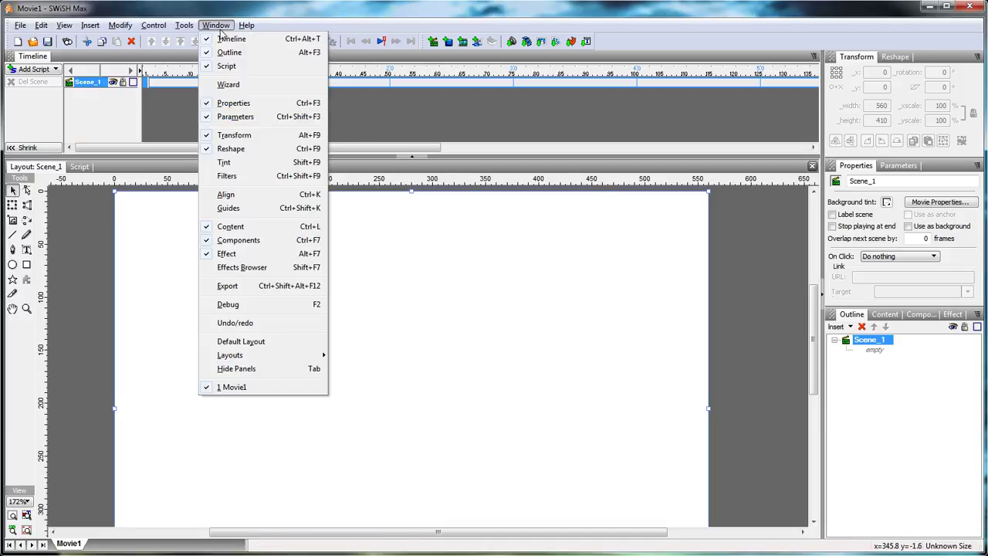
{"action": "left_click", "coordinate": [248, 369]}
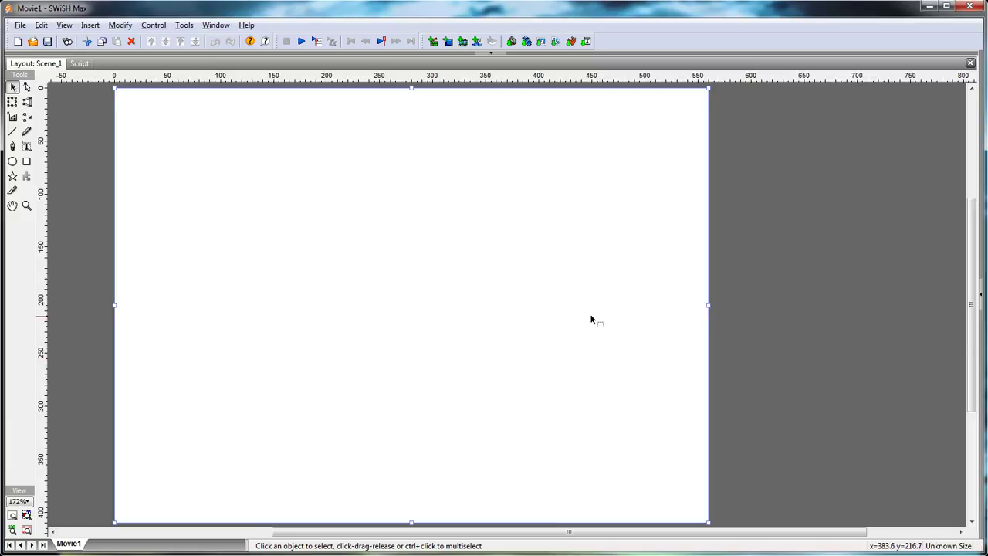
{"action": "mouse_move", "coordinate": [497, 59]}
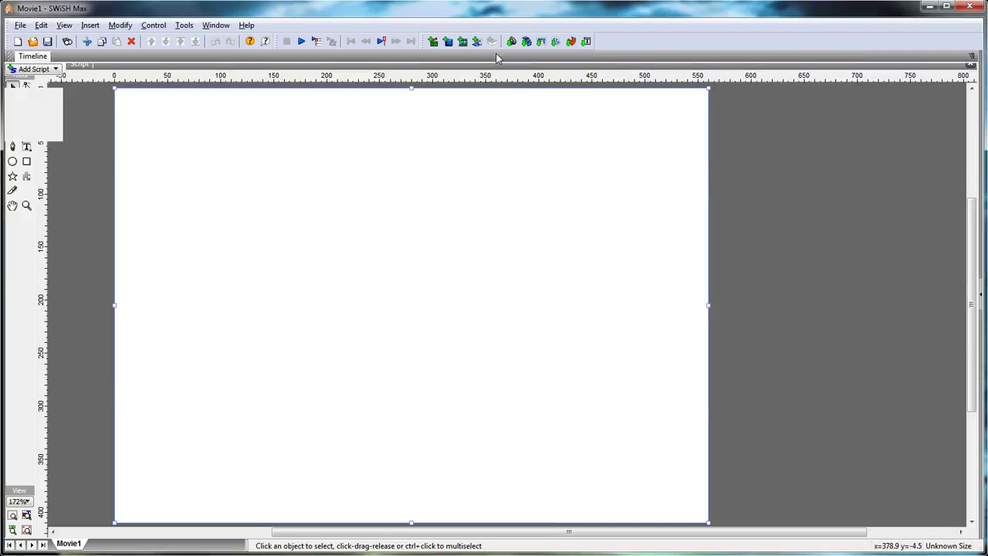
{"action": "mouse_move", "coordinate": [964, 307]}
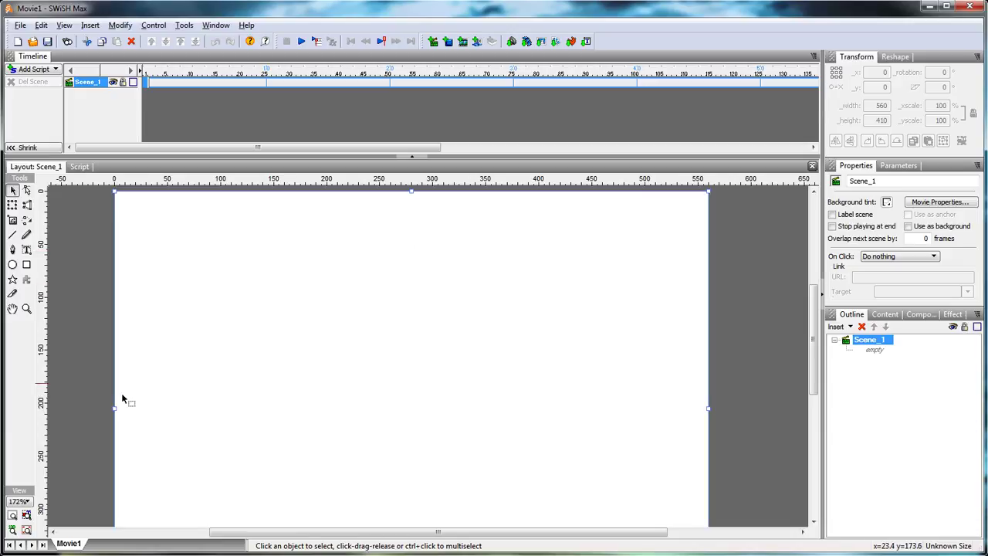
- Draw a rectangle about 292 wide and 177 high near the middle of the scene, with the whole scene in view
{"action": "left_click", "coordinate": [12, 529]}
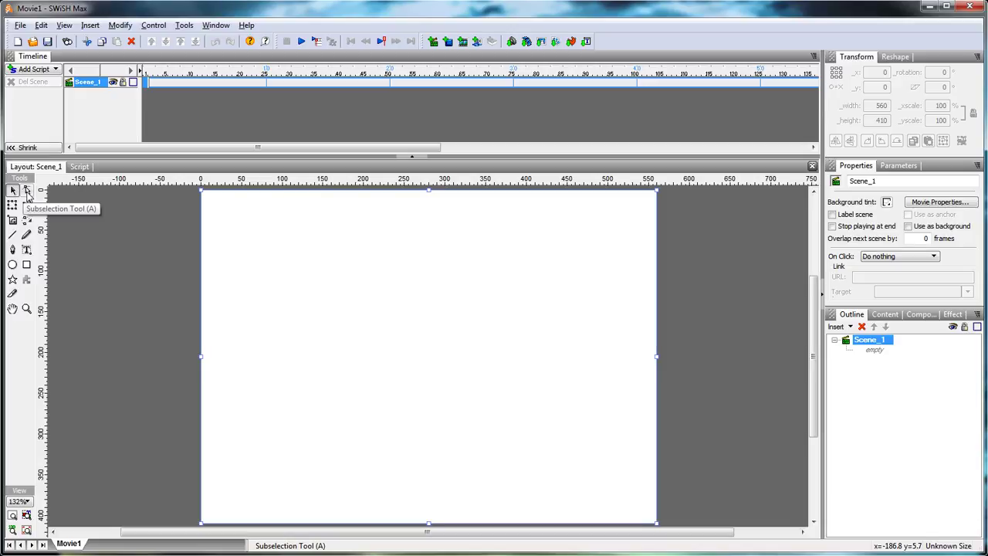
{"action": "left_click", "coordinate": [28, 265]}
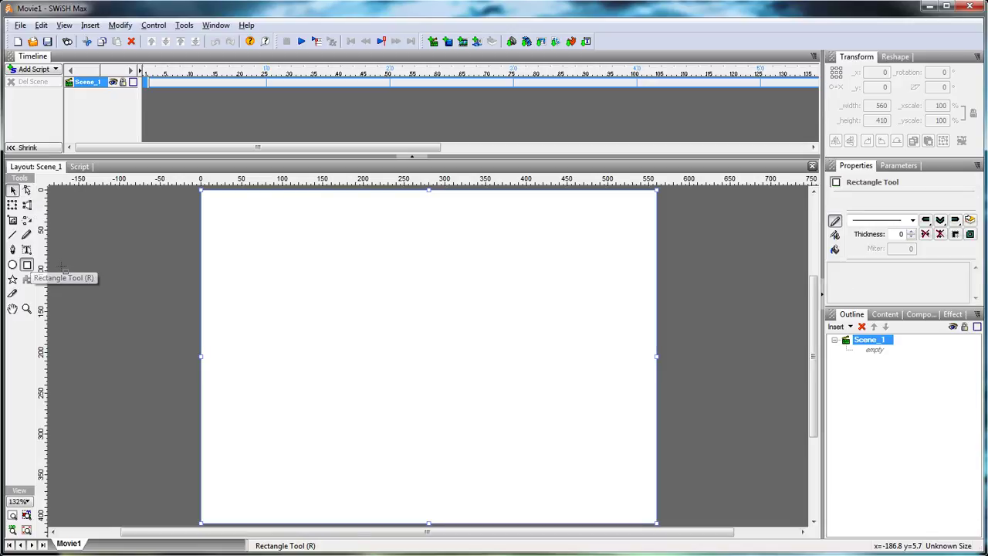
{"action": "mouse_move", "coordinate": [331, 277]}
{"action": "left_mouse_down"}
{"action": "mouse_move", "coordinate": [512, 409]}
{"action": "mouse_move", "coordinate": [566, 423]}
{"action": "left_mouse_up"}
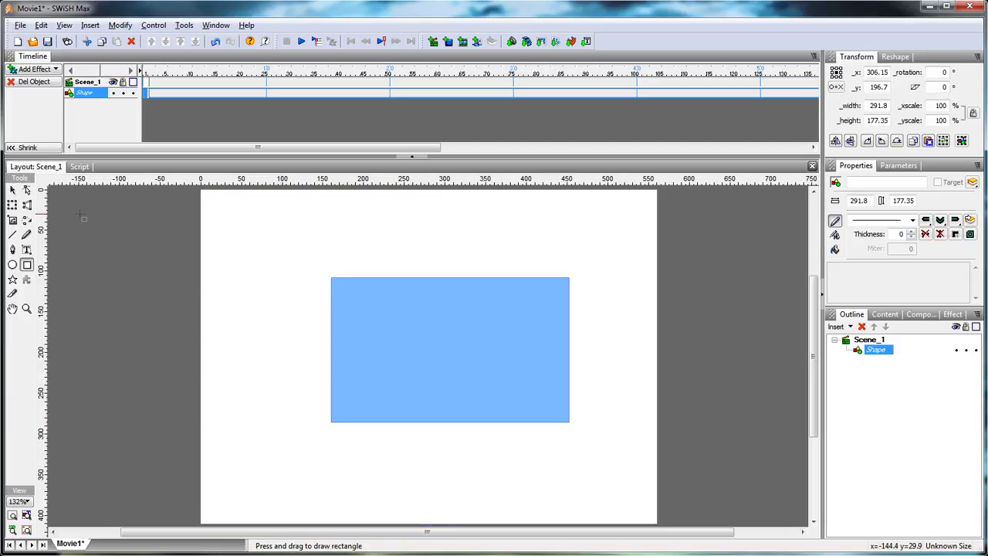
- Try pulling the rectangle's upper-left corner outward with the Subselection tool, and undo the change
{"action": "left_click", "coordinate": [27, 190]}
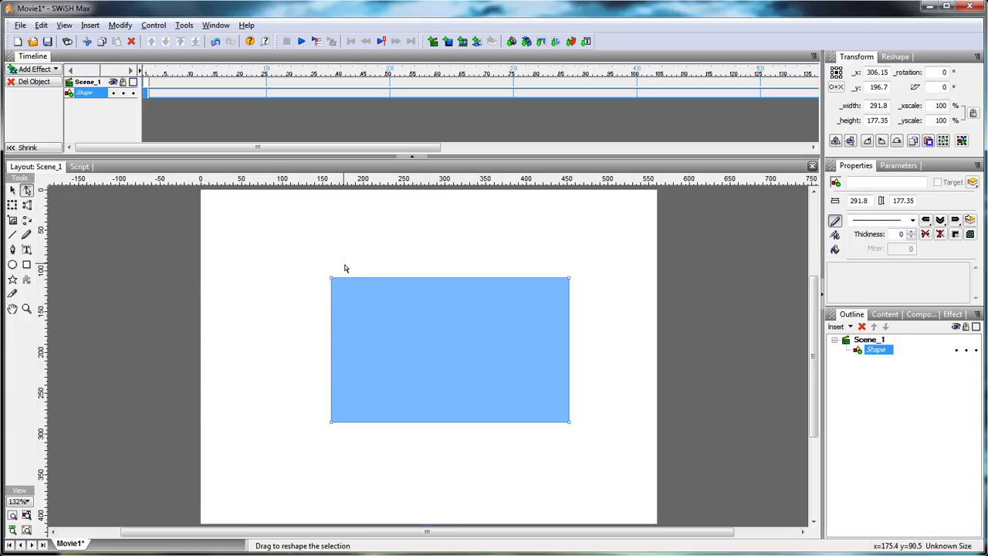
{"action": "left_click_drag", "start_coordinate": [332, 278], "coordinate": [251, 222]}
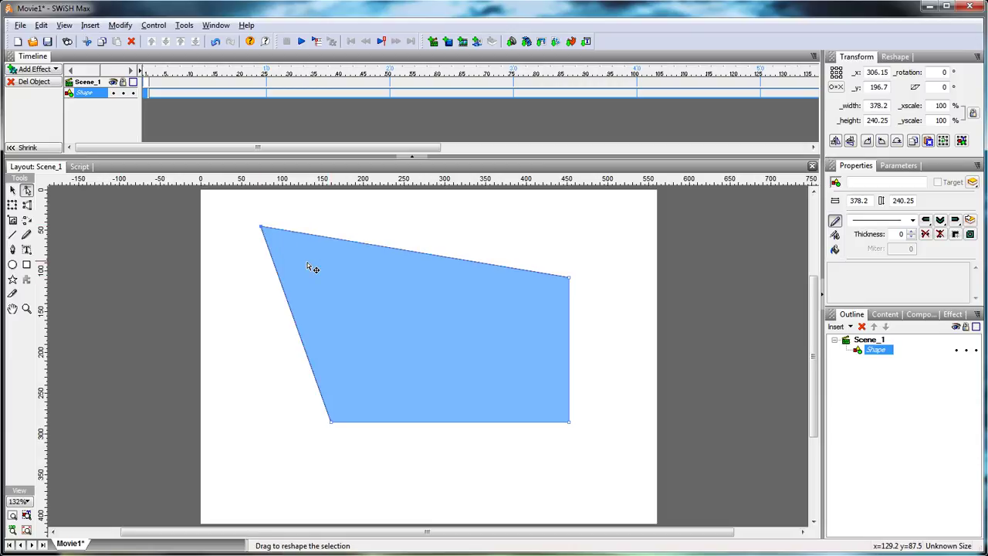
{"action": "left_click", "coordinate": [216, 42]}
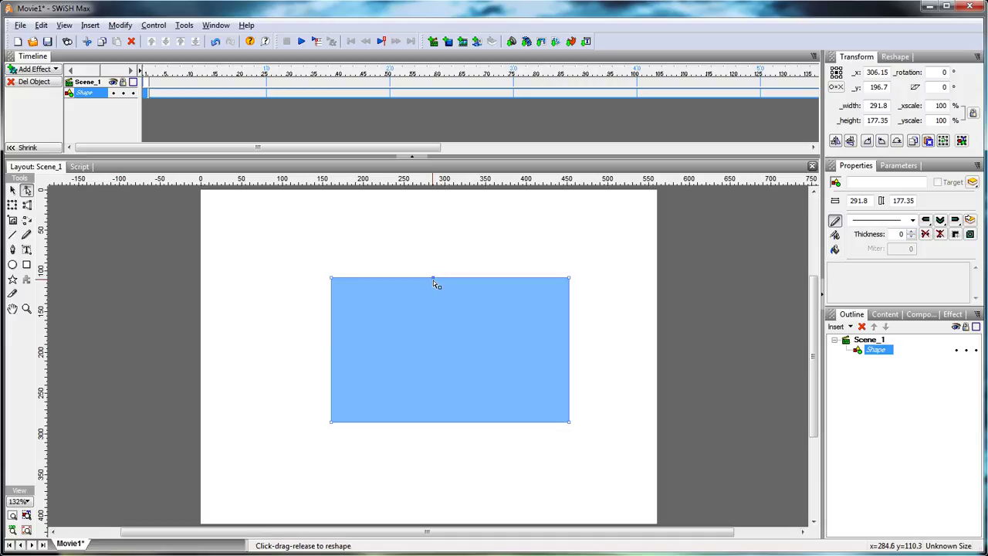
- Pull the rectangle's upper edge into a peak, and insert a vertex on the right slope and move it outward
{"action": "left_click_drag", "start_coordinate": [433, 278], "coordinate": [432, 221]}
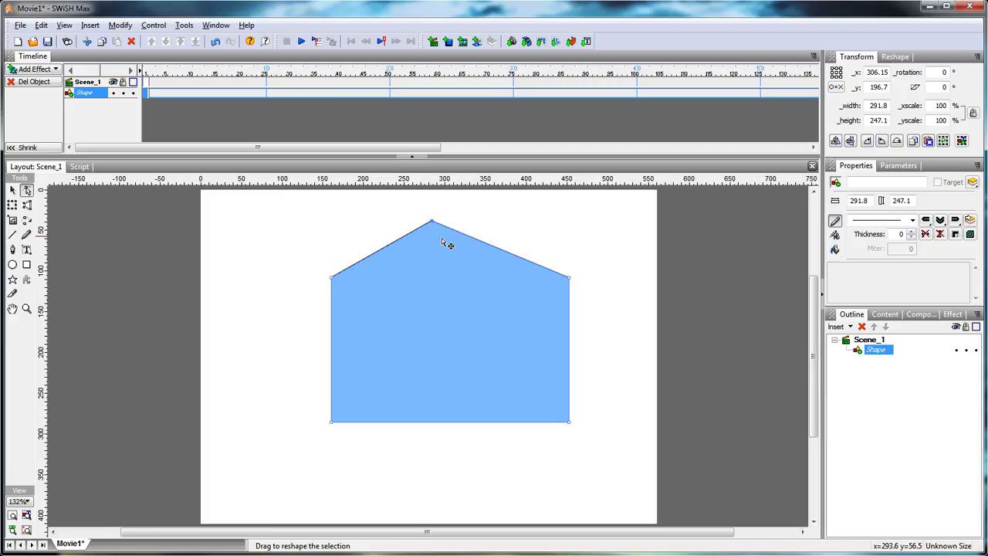
{"action": "right_click", "coordinate": [493, 249]}
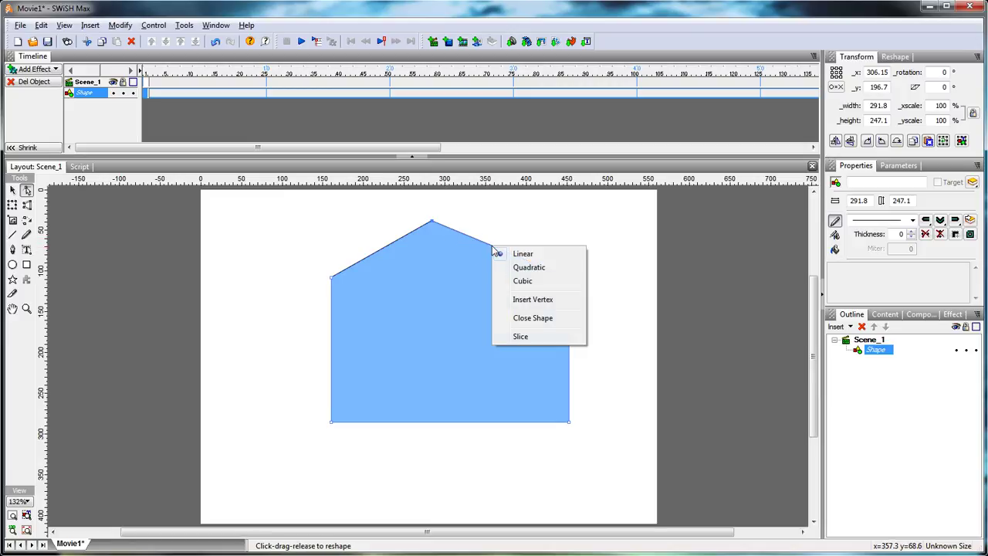
{"action": "left_click", "coordinate": [535, 300]}
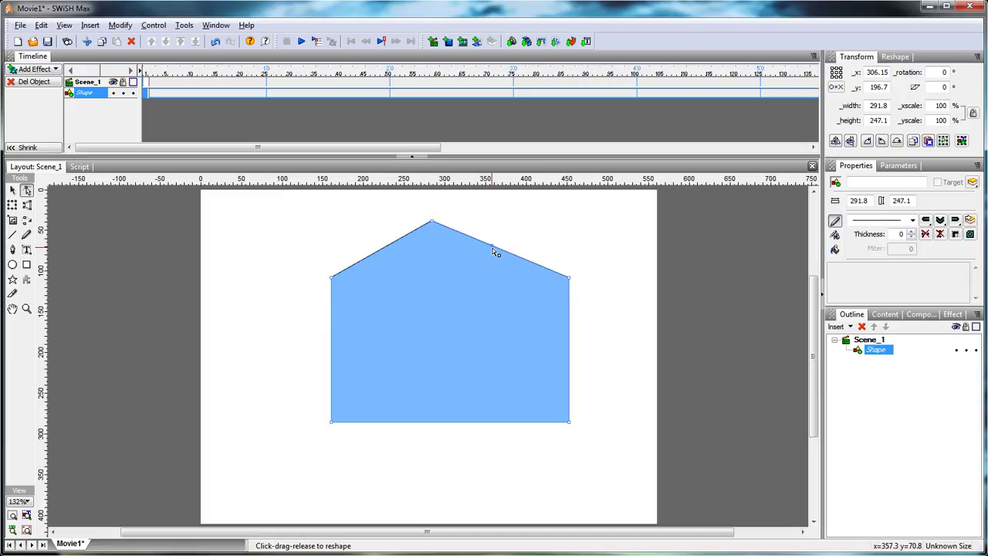
{"action": "left_click_drag", "start_coordinate": [495, 247], "coordinate": [509, 225]}
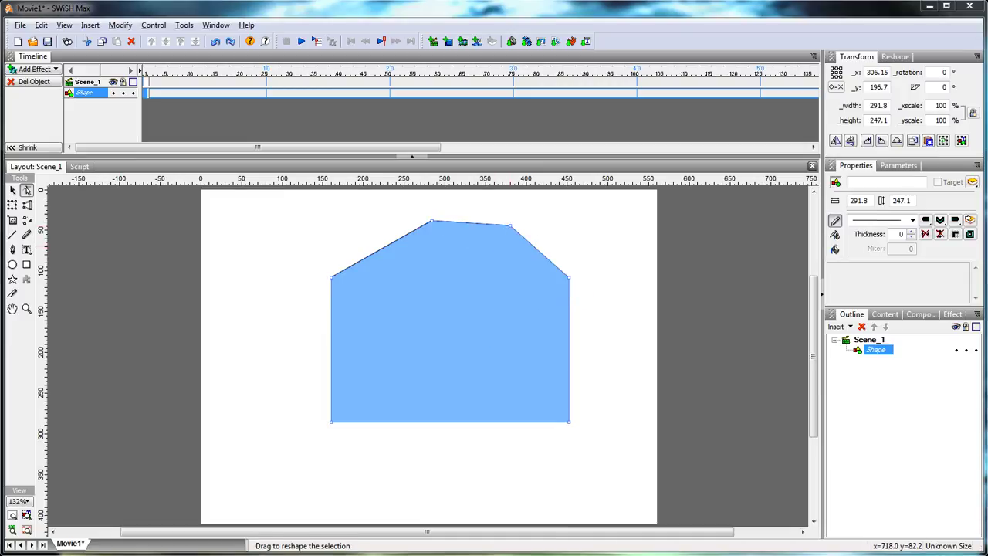
- Set the inserted vertex on the shape's right slope to Smooth
{"action": "right_click", "coordinate": [512, 226]}
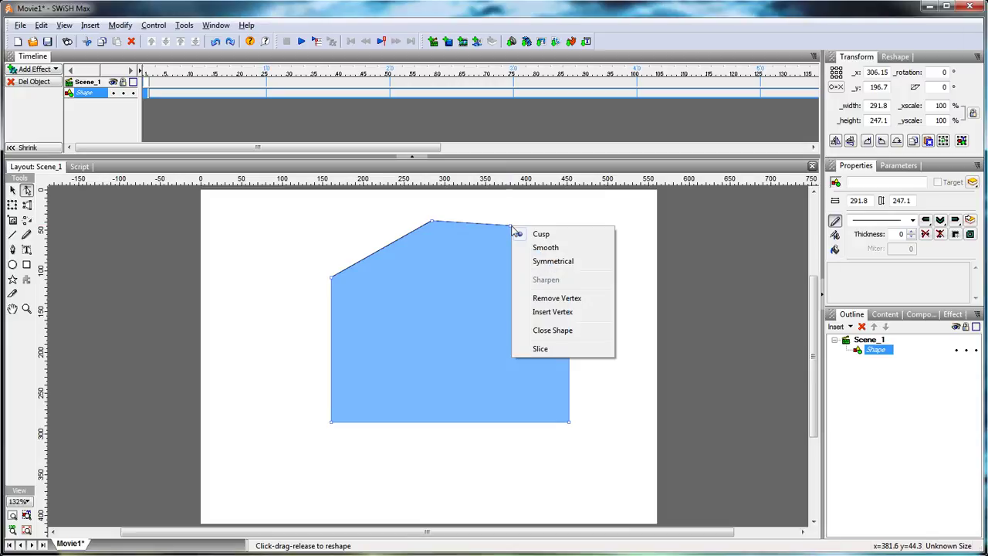
{"action": "left_click", "coordinate": [546, 247]}
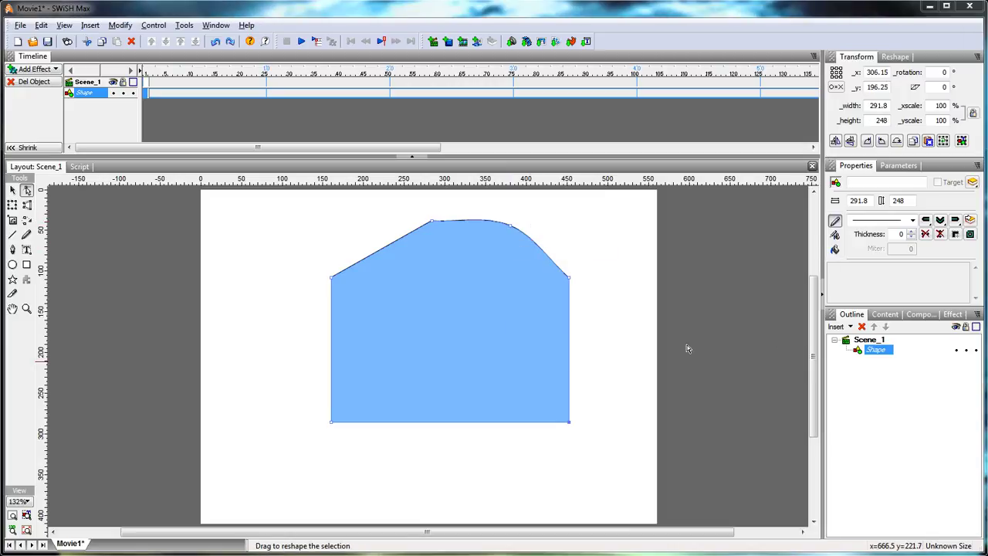
{"action": "left_click_drag", "start_coordinate": [512, 229], "coordinate": [514, 232]}
- Remove the smoothed vertex and return the shape to the plain rectangle
{"action": "right_click", "coordinate": [514, 232]}
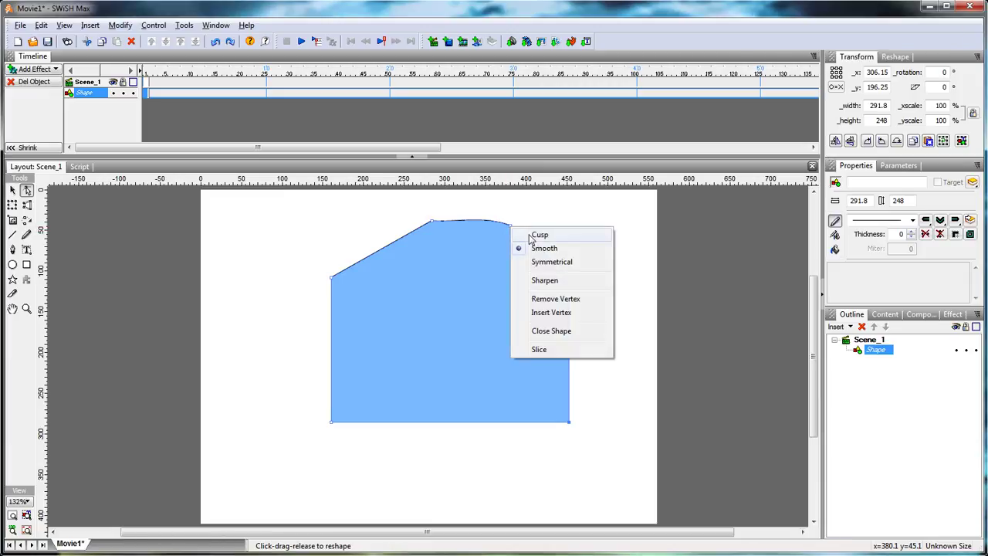
{"action": "left_click", "coordinate": [575, 297]}
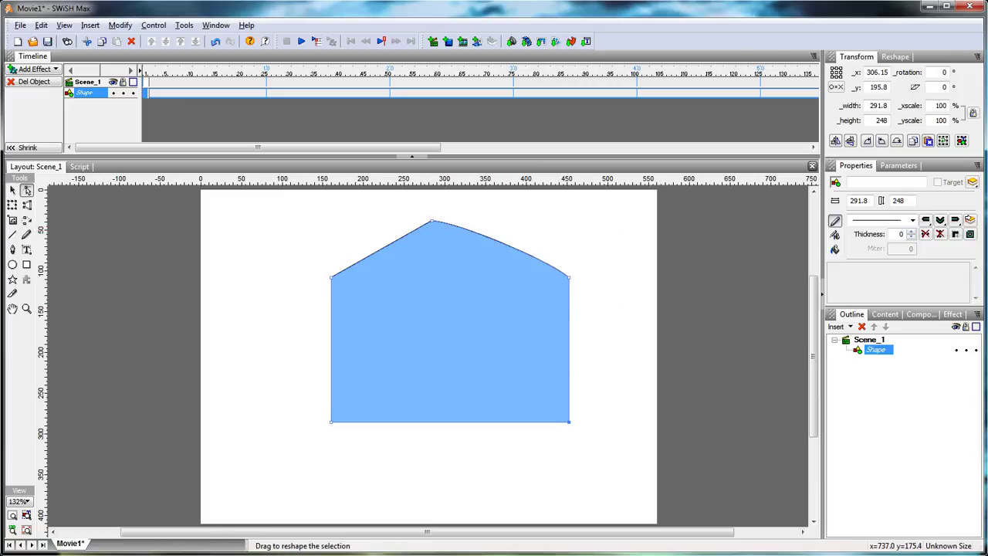
{"action": "key", "text": "Delete"}
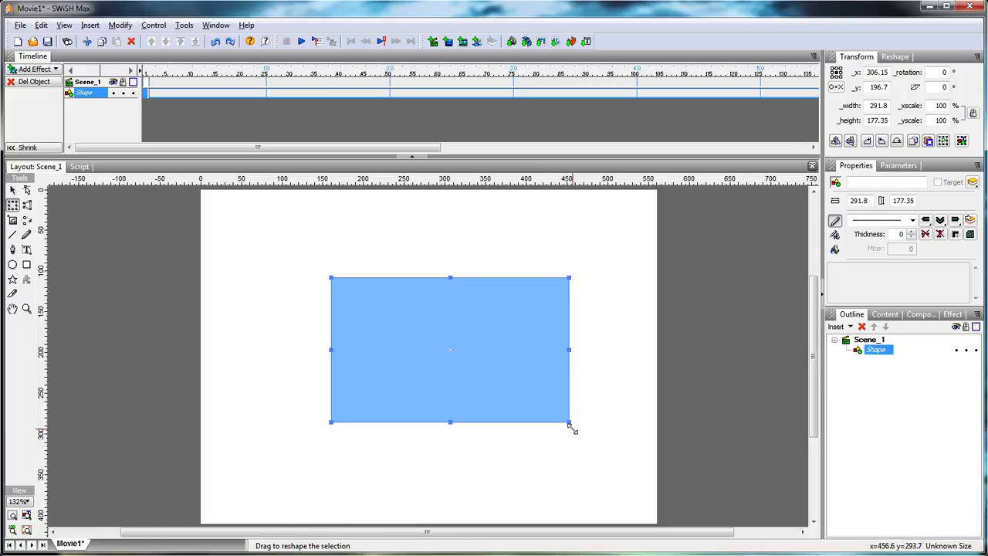
- Scale the rectangle down to about 245 by 155 from its lower-right corner and rotate it to about -48.5°
{"action": "left_click_drag", "start_coordinate": [570, 423], "coordinate": [546, 415]}
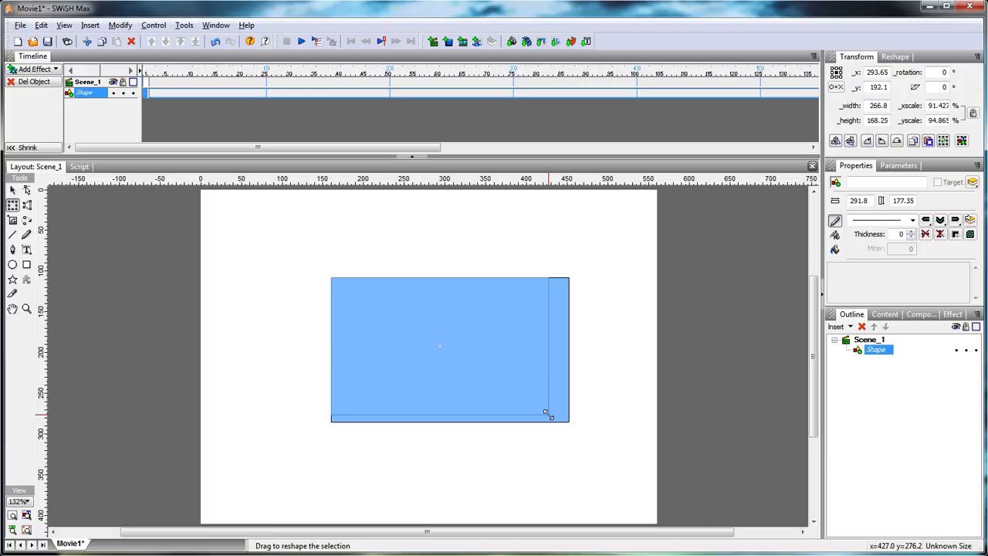
{"action": "left_click_drag", "start_coordinate": [547, 415], "coordinate": [531, 400]}
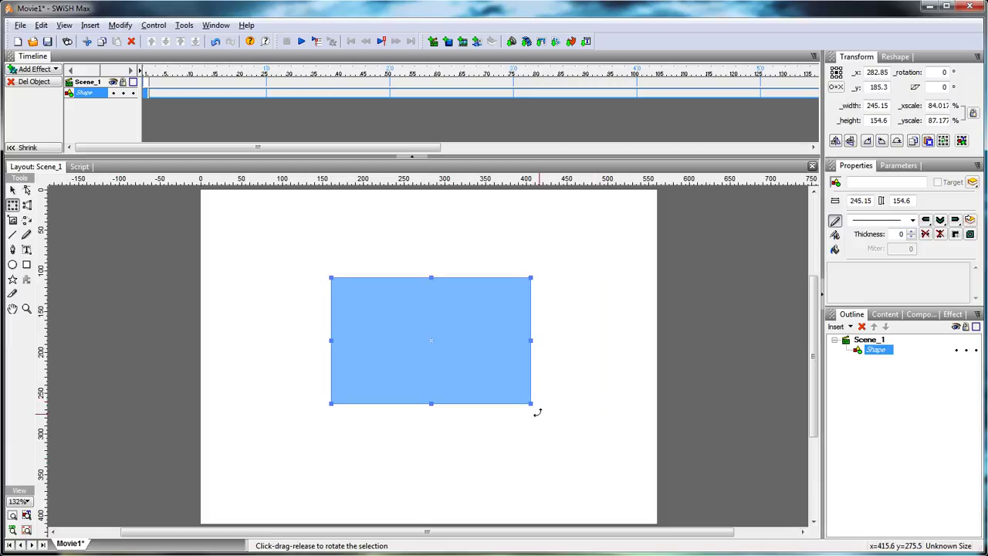
{"action": "left_click_drag", "start_coordinate": [539, 411], "coordinate": [549, 309]}
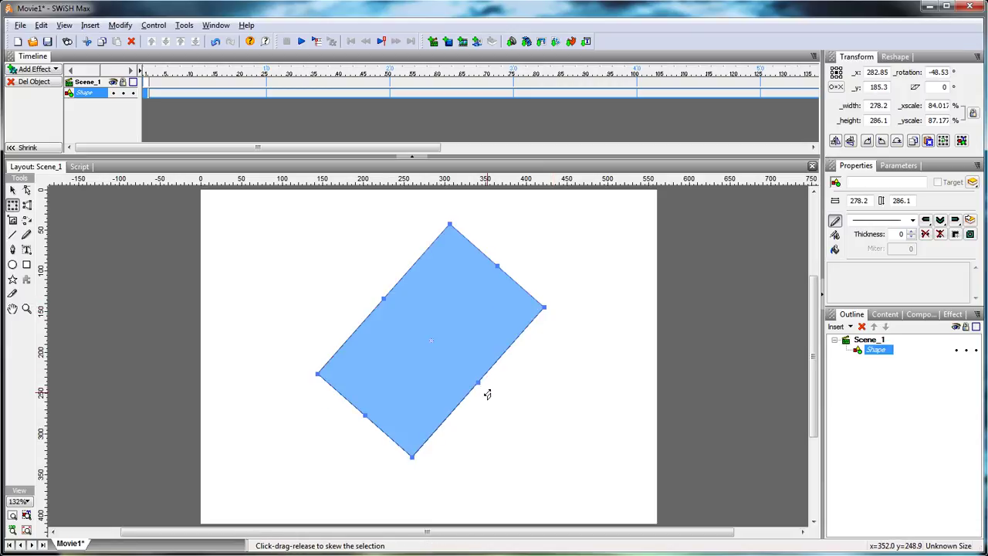
- Skew the rotated rectangle by about 50.7° and try moving its rotation point away from the centre
{"action": "left_click_drag", "start_coordinate": [485, 396], "coordinate": [419, 470]}
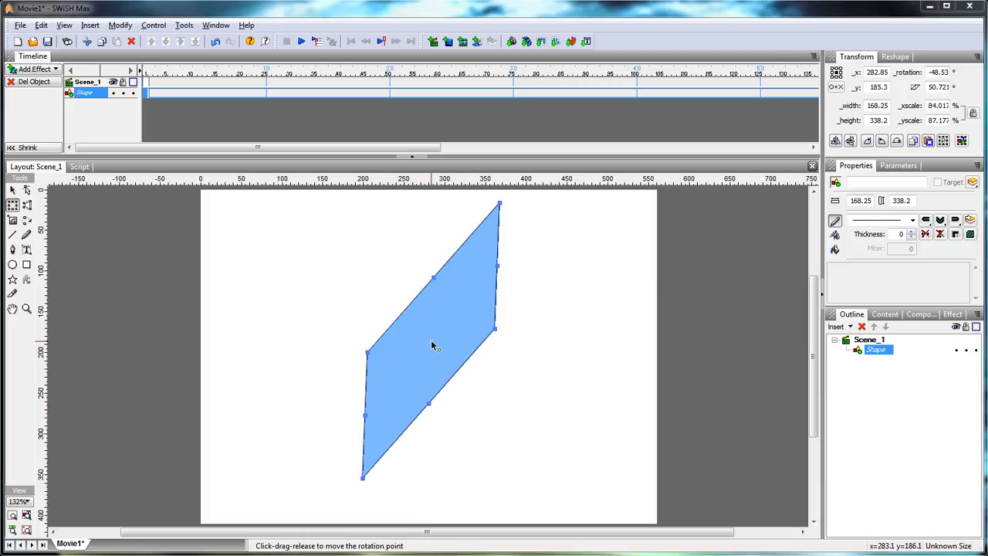
{"action": "left_click_drag", "start_coordinate": [431, 341], "coordinate": [356, 281]}
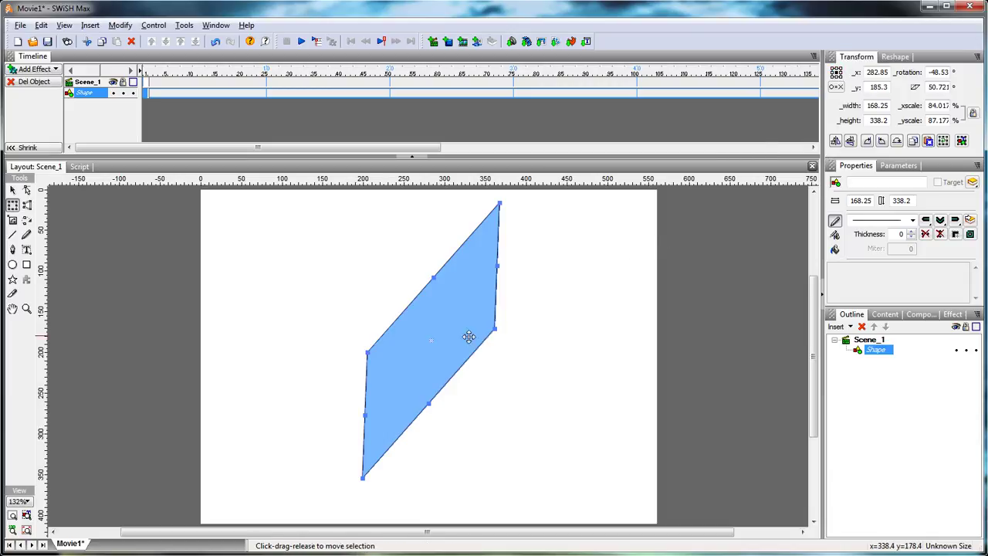
- Move the rotation point outside the skewed shape's upper-left side and rotate the shape around it to about -7.9°
{"action": "left_click_drag", "start_coordinate": [399, 316], "coordinate": [346, 285]}
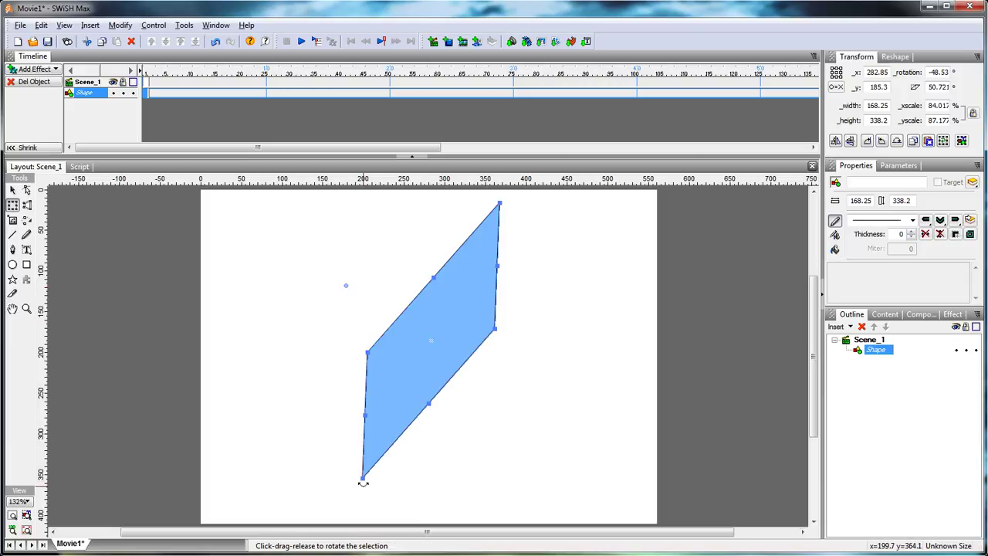
{"action": "left_click_drag", "start_coordinate": [362, 483], "coordinate": [252, 421]}
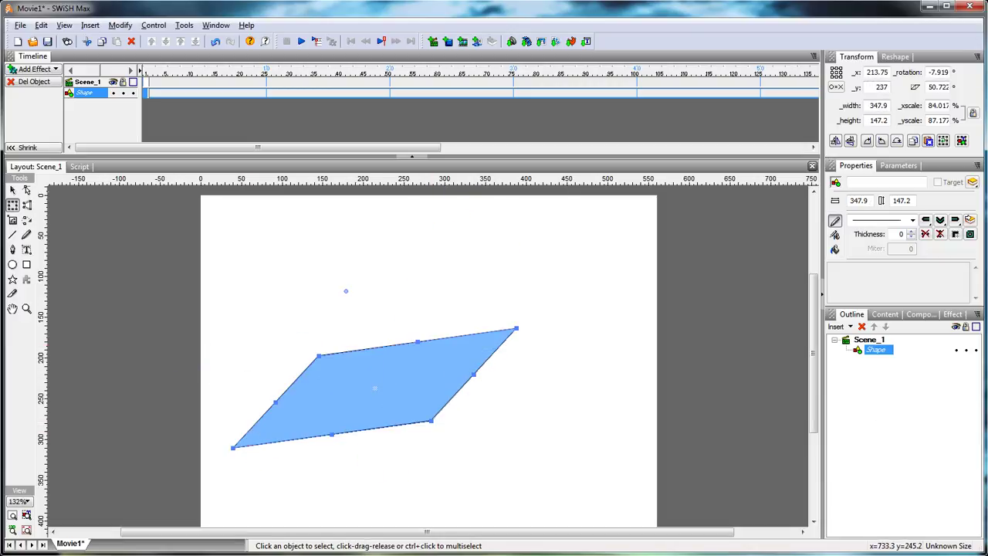
- Try resizing the skewed shape with the Selection tool, down to about 302 by 135, and undo back to the plain unrotated rectangle
{"action": "left_click", "coordinate": [14, 191]}
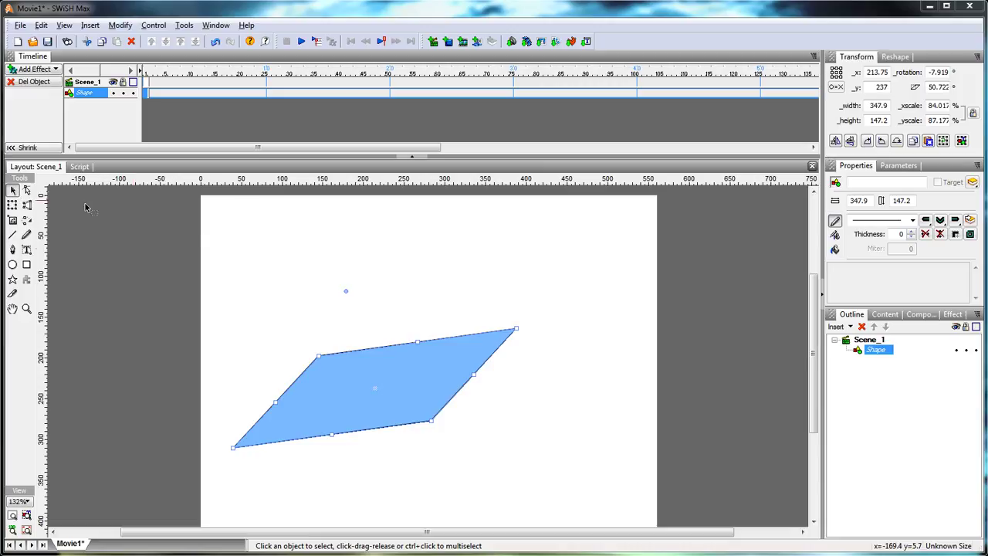
{"action": "left_click_drag", "start_coordinate": [523, 324], "coordinate": [494, 435]}
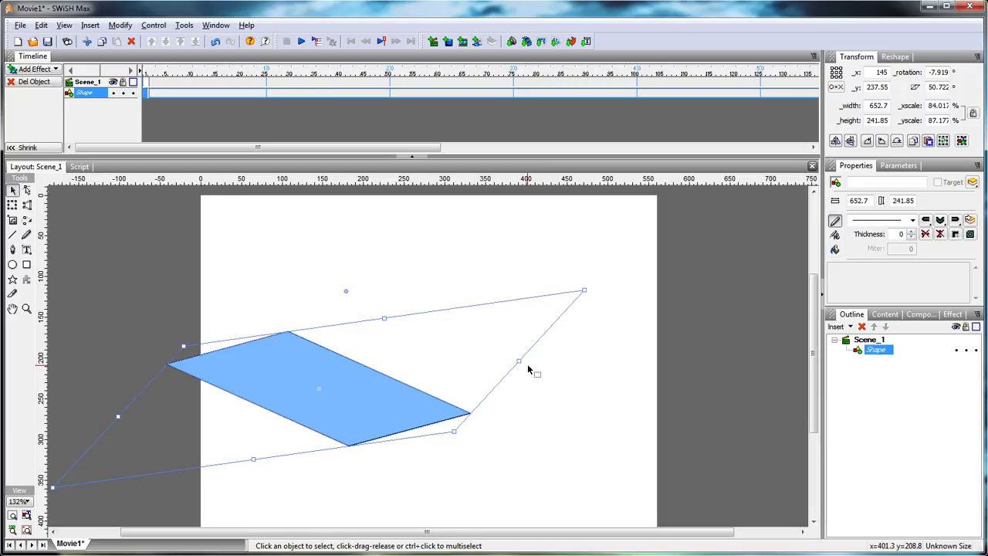
{"action": "left_click_drag", "start_coordinate": [529, 362], "coordinate": [545, 303]}
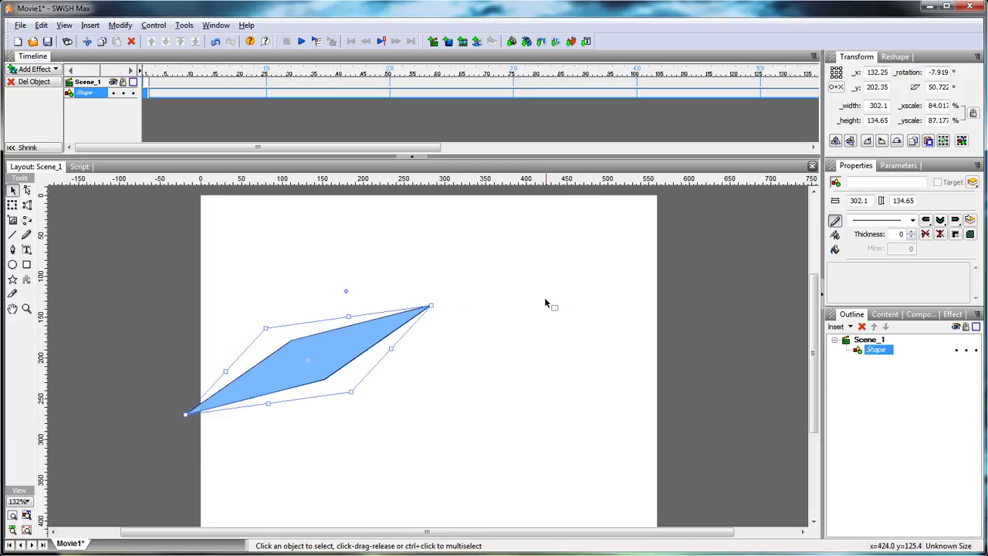
{"action": "key", "text": "ctrl+z"}
{"action": "key", "text": "ctrl+z"}
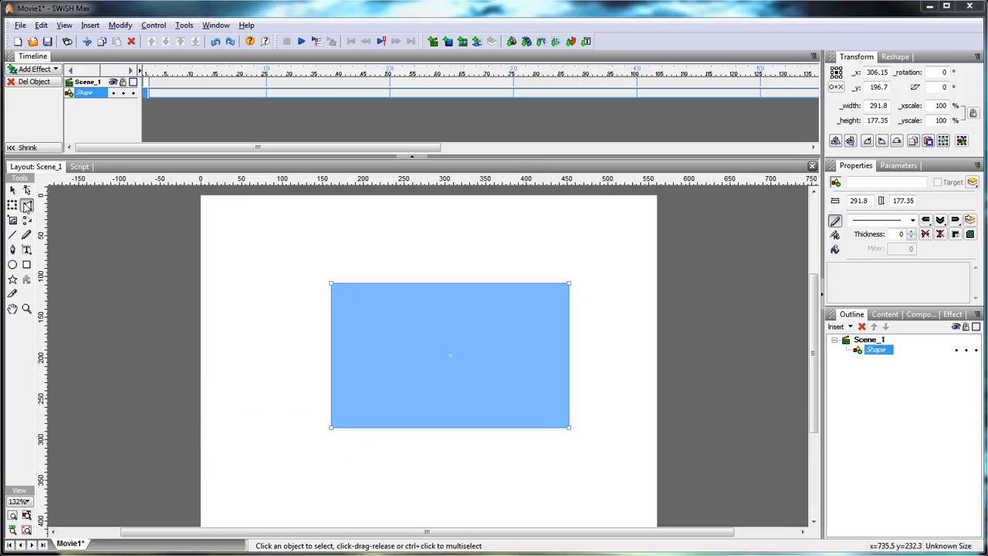
- Distort the rectangle by pulling its lower-right corner outward and up, and its upper-left corner outward
{"action": "left_click", "coordinate": [27, 206]}
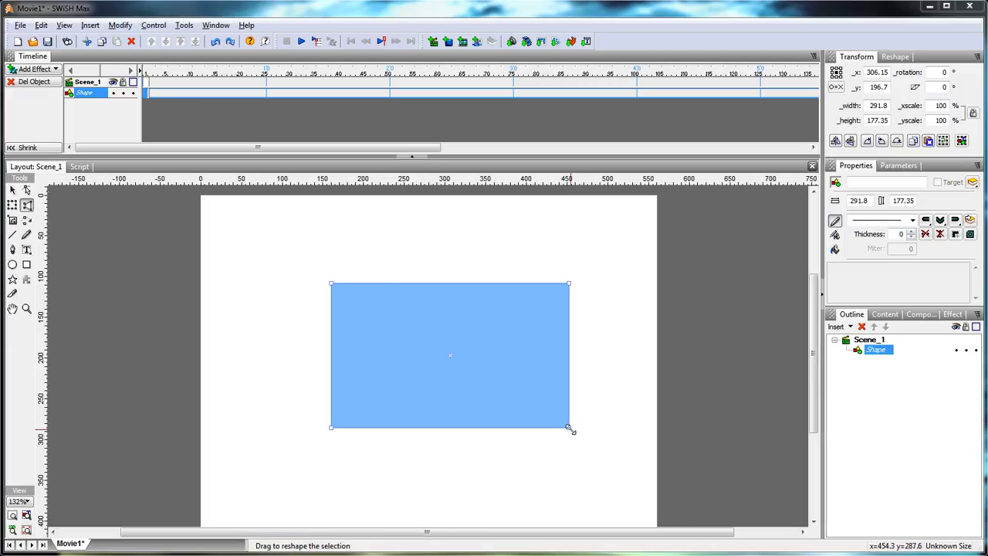
{"action": "left_click_drag", "start_coordinate": [571, 430], "coordinate": [613, 388]}
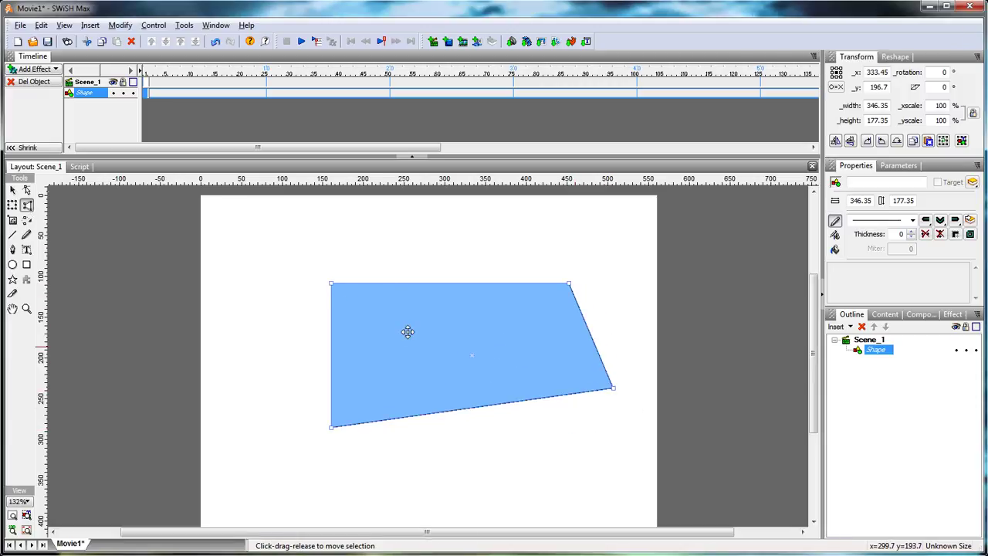
{"action": "left_click_drag", "start_coordinate": [325, 283], "coordinate": [241, 300]}
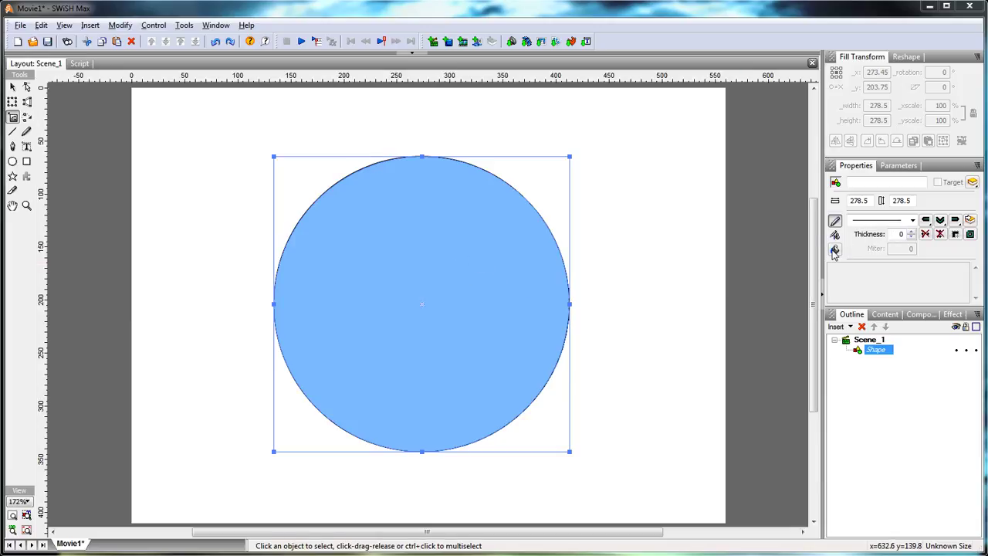
- Change the circle's fill to Gradient and shift its fill area to the right, about 239 wide
{"action": "left_click", "coordinate": [835, 251]}
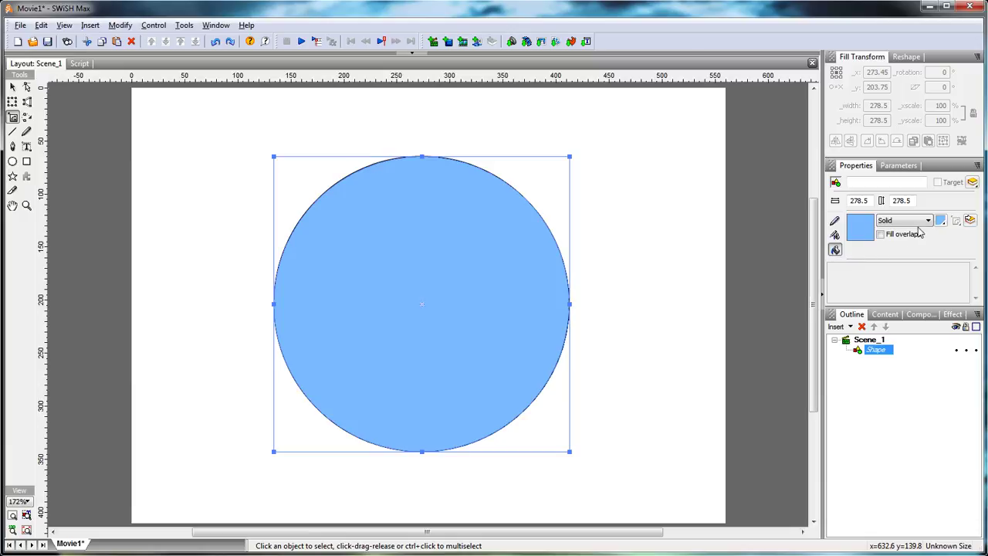
{"action": "left_click", "coordinate": [928, 221]}
{"action": "left_click", "coordinate": [911, 247]}
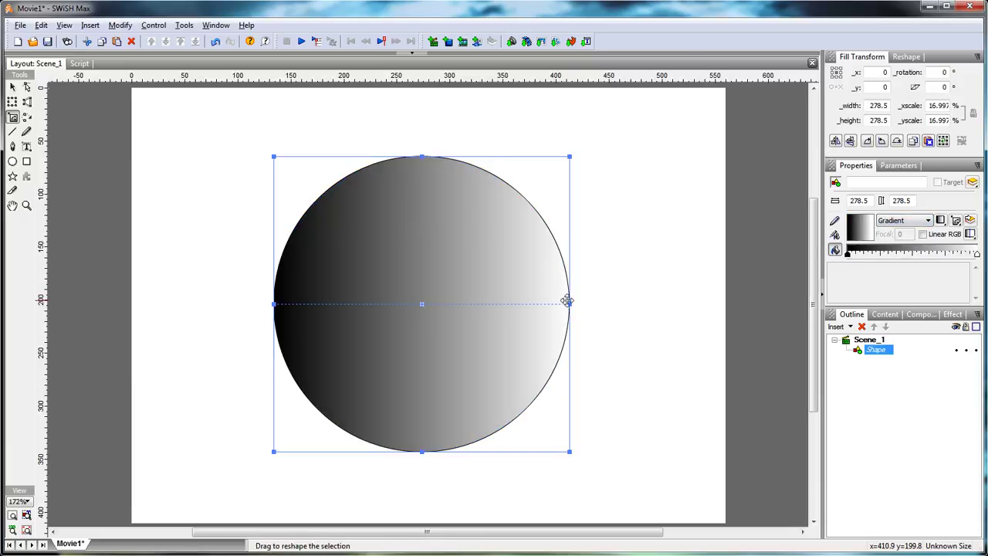
{"action": "left_click_drag", "start_coordinate": [569, 304], "coordinate": [661, 305]}
{"action": "left_click_drag", "start_coordinate": [274, 304], "coordinate": [407, 305]}
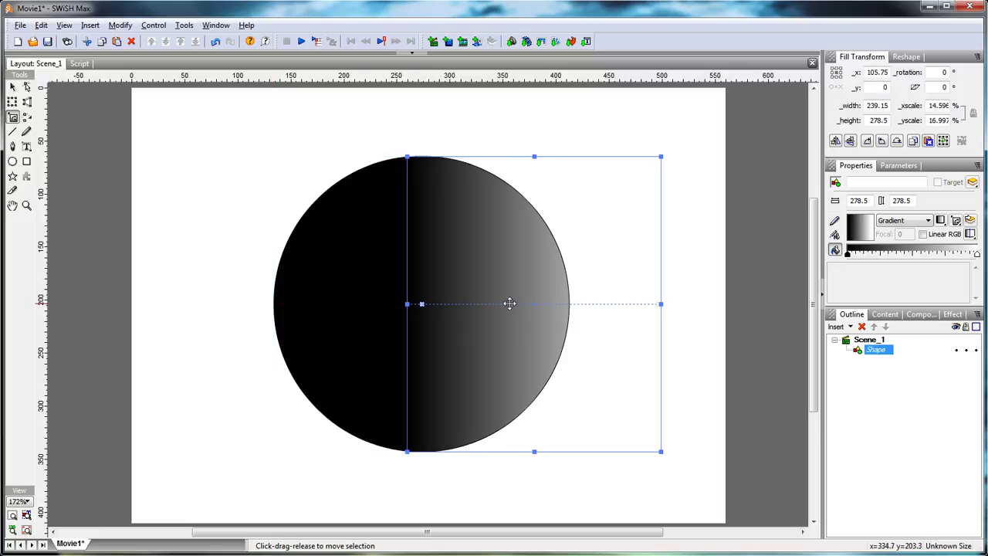
- Switch the circle's gradient from linear to radial and try repositioning the fill
{"action": "left_click", "coordinate": [941, 221]}
{"action": "left_click", "coordinate": [944, 261]}
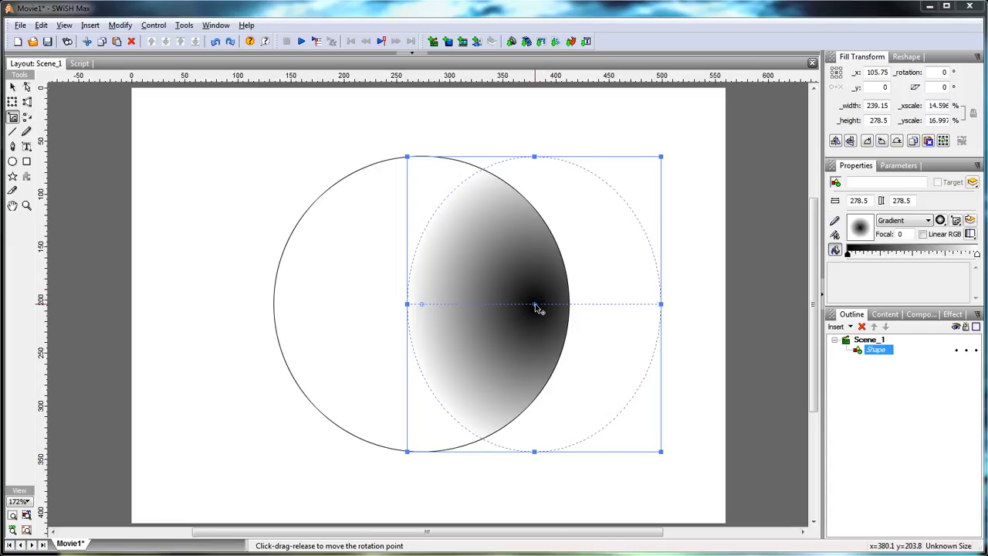
{"action": "left_click_drag", "start_coordinate": [444, 257], "coordinate": [635, 306]}
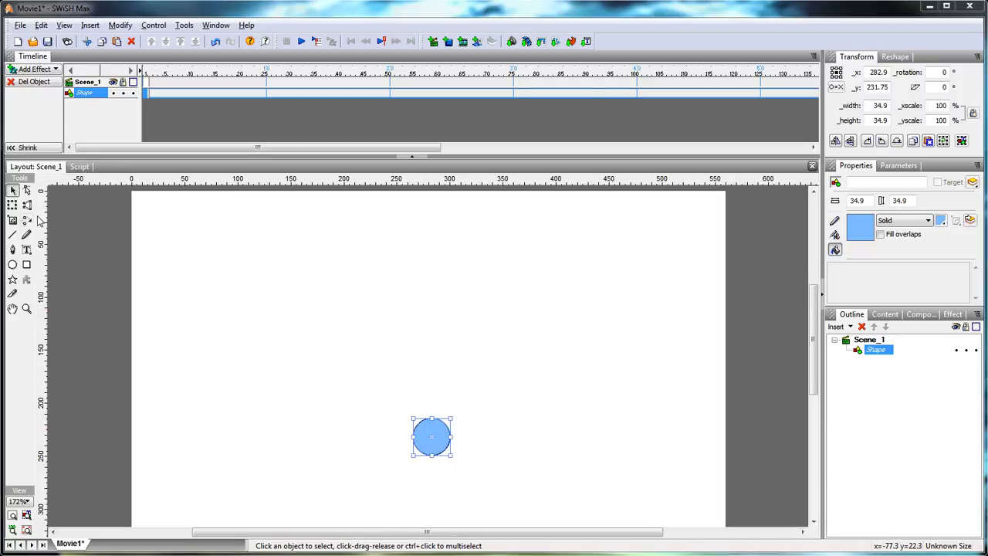
- Draw a motion path of three straight segments for the small circle, ending at about x 297, y 101
{"action": "left_click", "coordinate": [27, 220]}
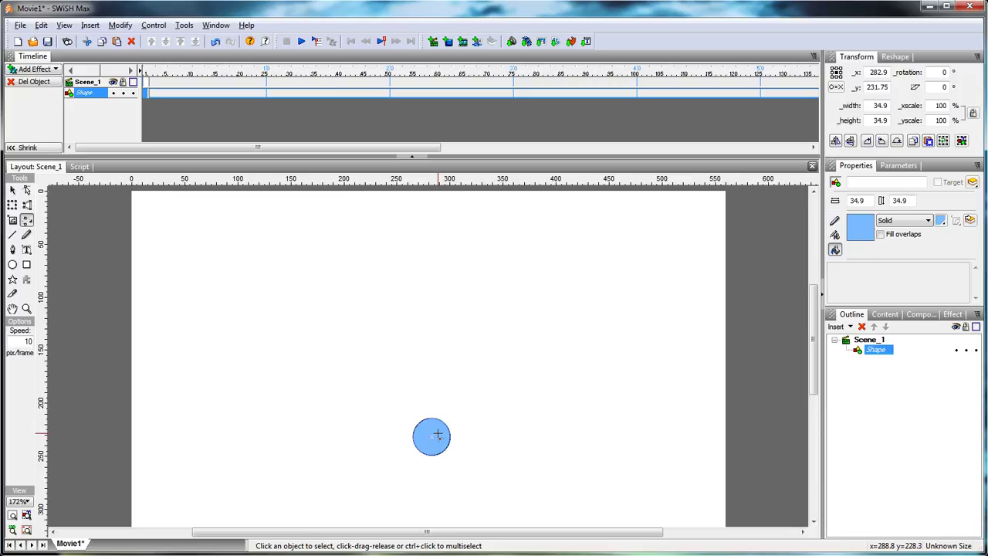
{"action": "left_click", "coordinate": [543, 434]}
{"action": "left_click", "coordinate": [537, 335]}
{"action": "left_click", "coordinate": [447, 298]}
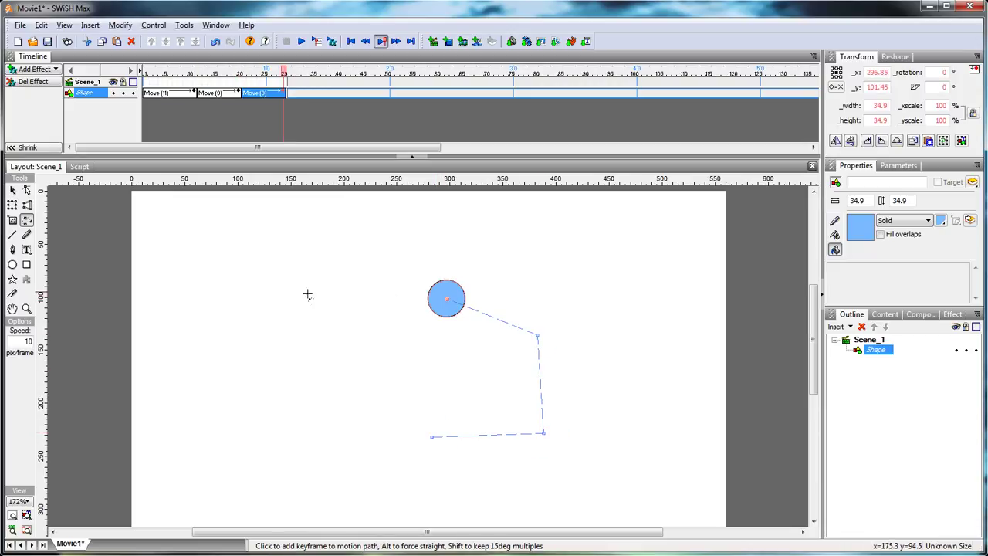
- Extend the motion path with two curved segments around the left side, ending at about x 165, y 253
{"action": "left_click", "coordinate": [295, 299]}
{"action": "left_click_drag", "start_coordinate": [295, 299], "coordinate": [263, 346]}
{"action": "left_click_drag", "start_coordinate": [306, 460], "coordinate": [384, 510]}
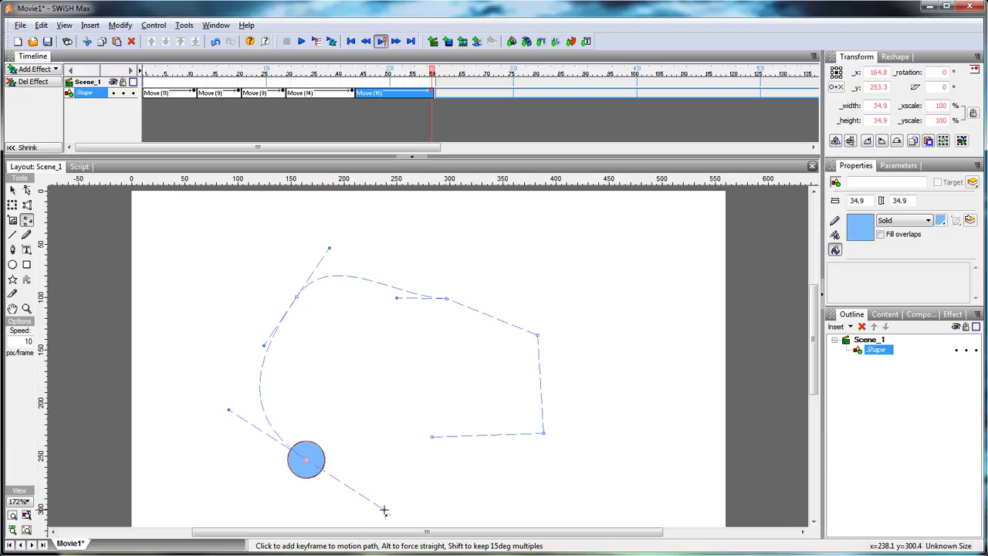
- Open the effect settings of the first Move in the circle's timeline
{"action": "left_click", "coordinate": [173, 94]}
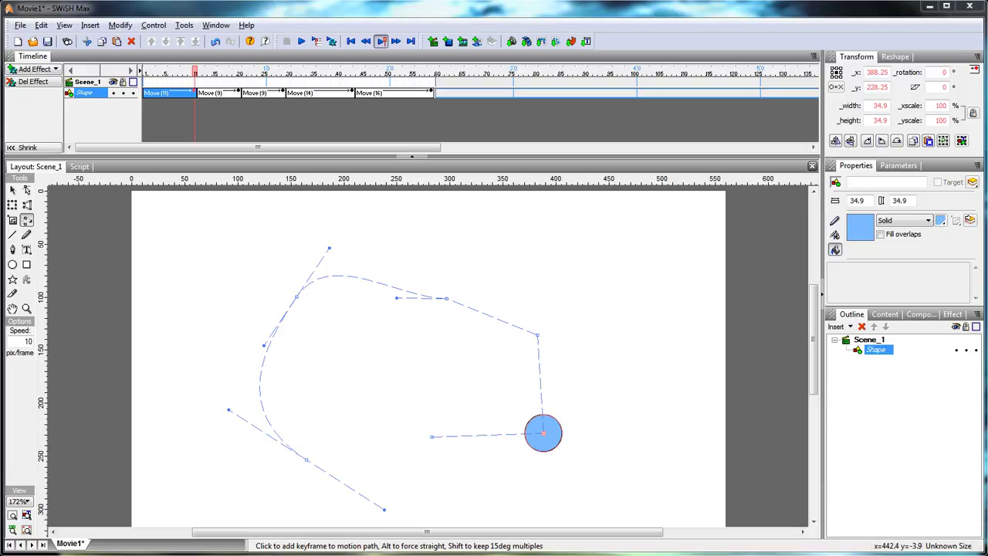
{"action": "left_click", "coordinate": [954, 316]}
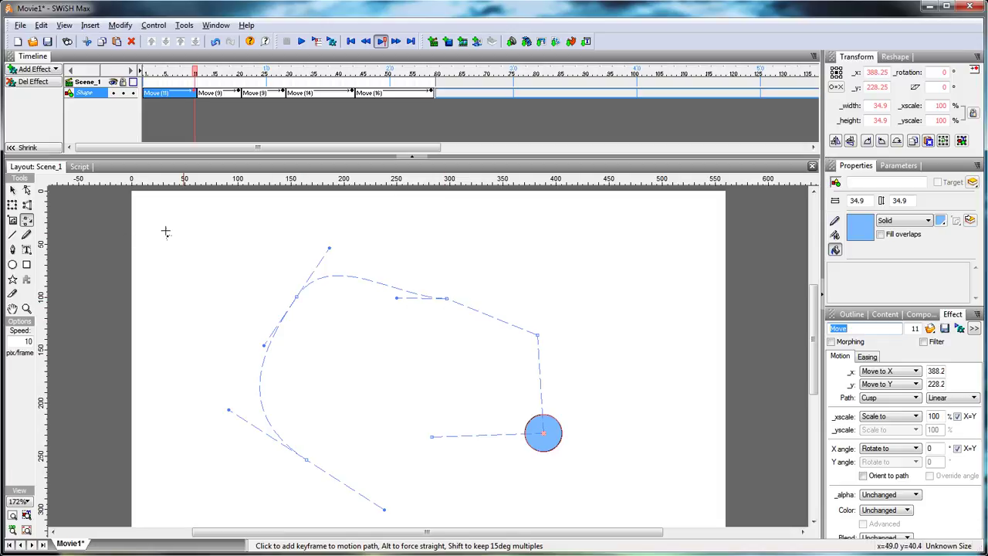
- Move the ends of the third and fourth path segments to about 320, 55 and 59, 71, and play the movie
{"action": "left_click", "coordinate": [26, 190]}
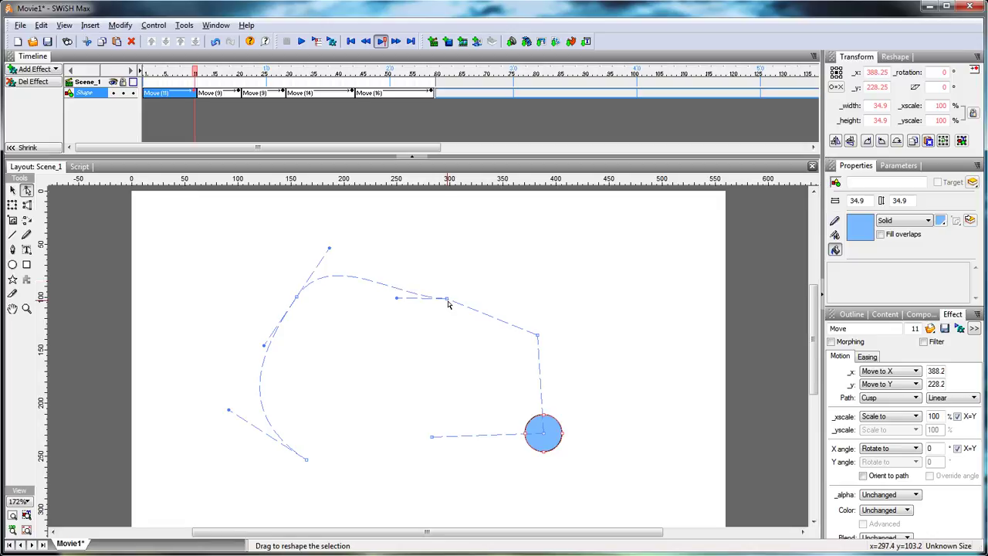
{"action": "left_click_drag", "start_coordinate": [447, 302], "coordinate": [473, 255]}
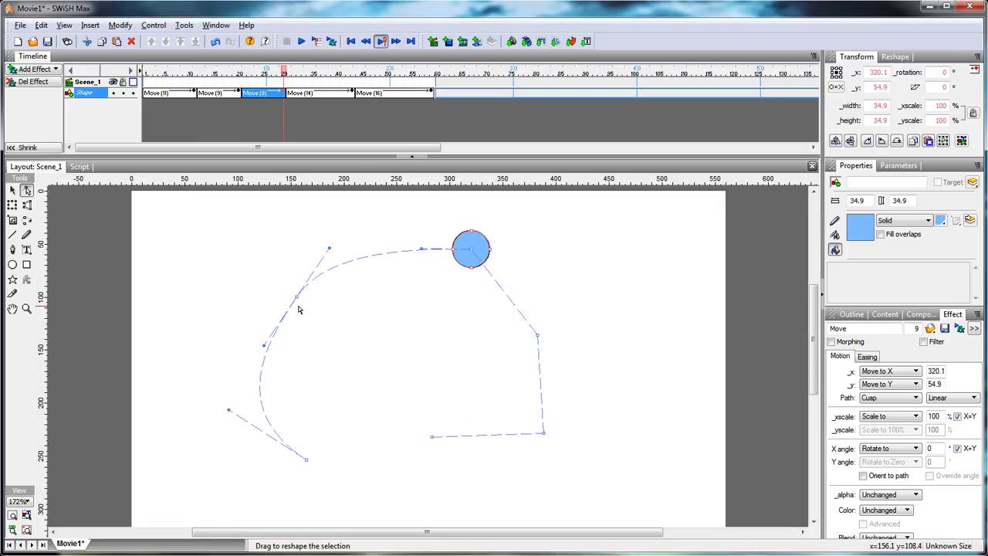
{"action": "left_click_drag", "start_coordinate": [297, 302], "coordinate": [193, 267]}
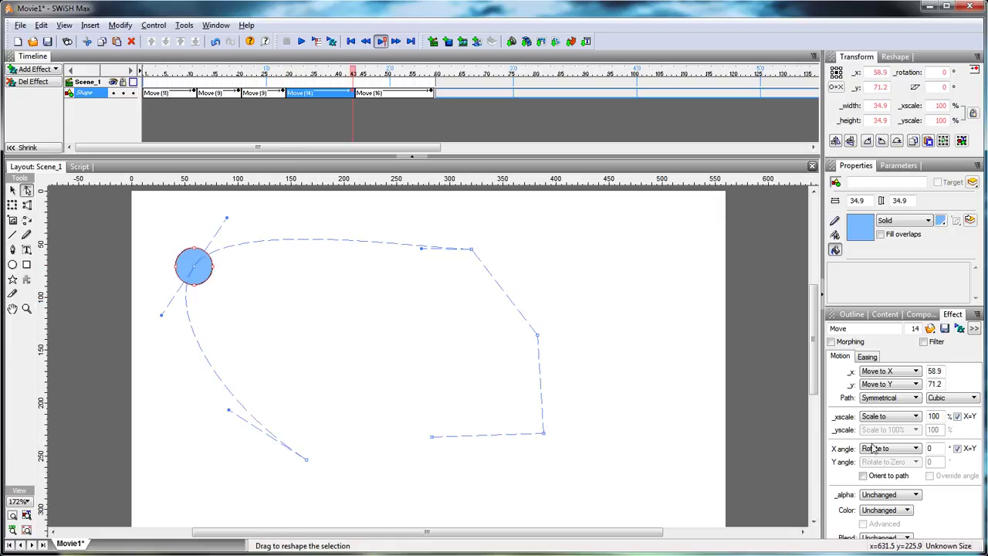
{"action": "left_click", "coordinate": [302, 41]}
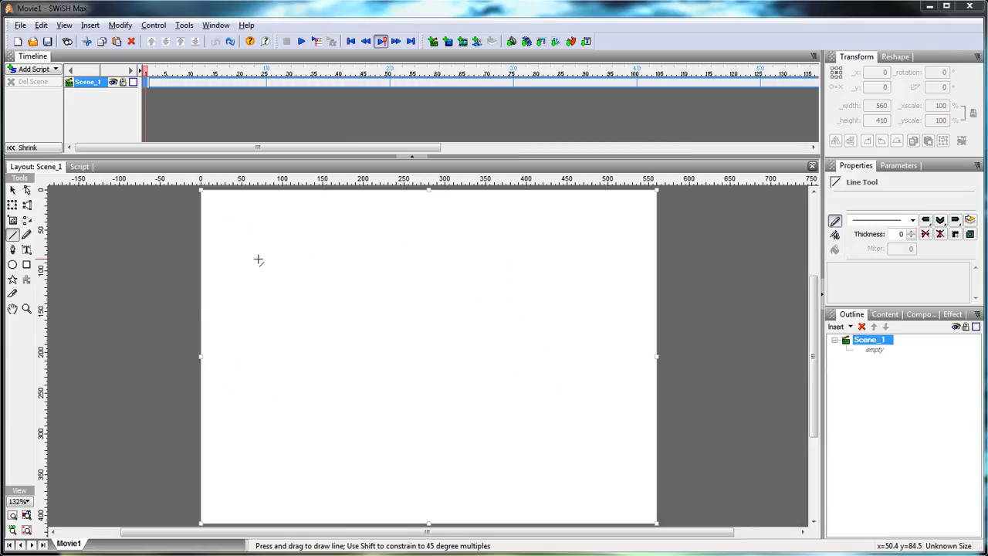
- Draw two crossing straight lines with the Line tool and undo both
{"action": "left_click_drag", "start_coordinate": [273, 260], "coordinate": [556, 378]}
{"action": "left_click_drag", "start_coordinate": [420, 336], "coordinate": [352, 383]}
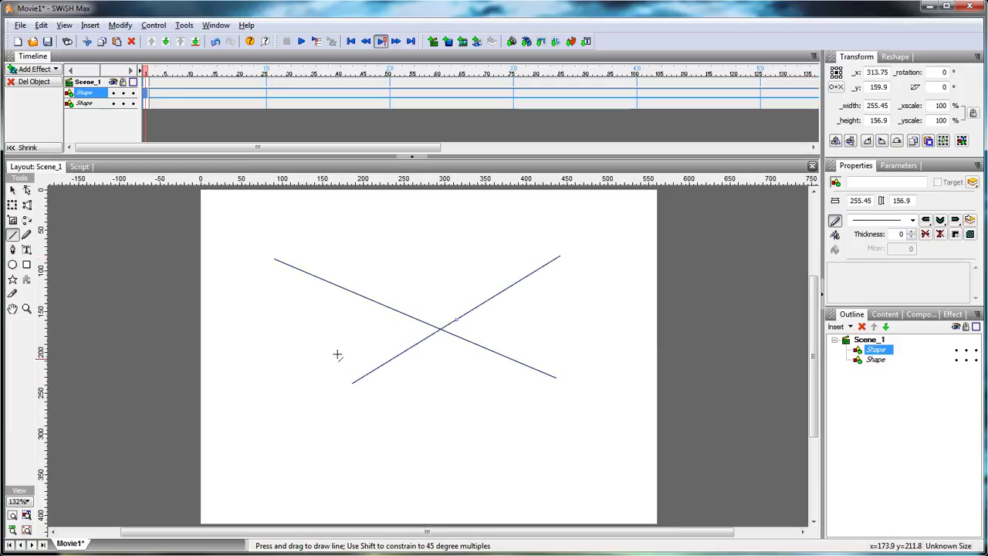
{"action": "left_click", "coordinate": [216, 41]}
{"action": "left_click", "coordinate": [215, 41]}
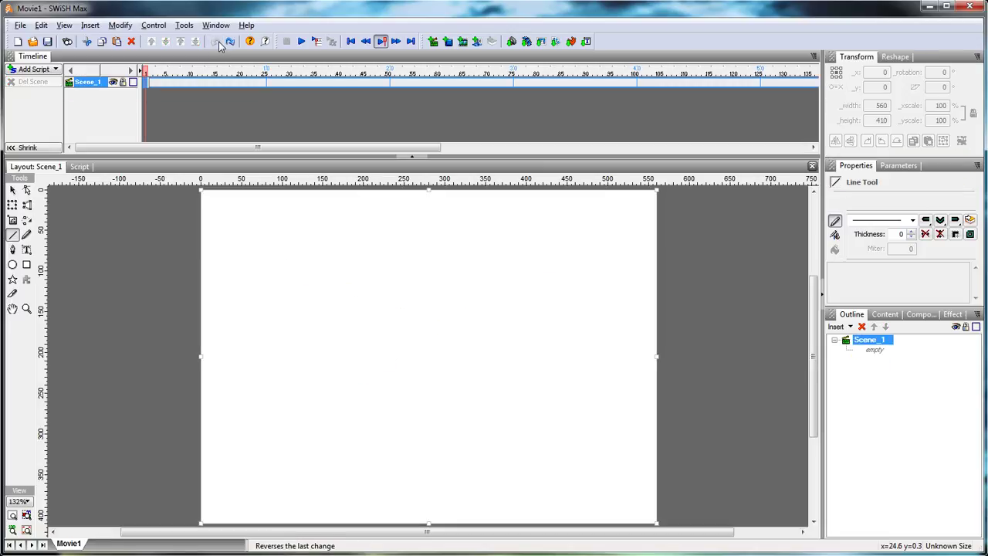
- Draw a freehand S-shaped curve about 239 by 93 with the Pencil tool
{"action": "left_click", "coordinate": [26, 235]}
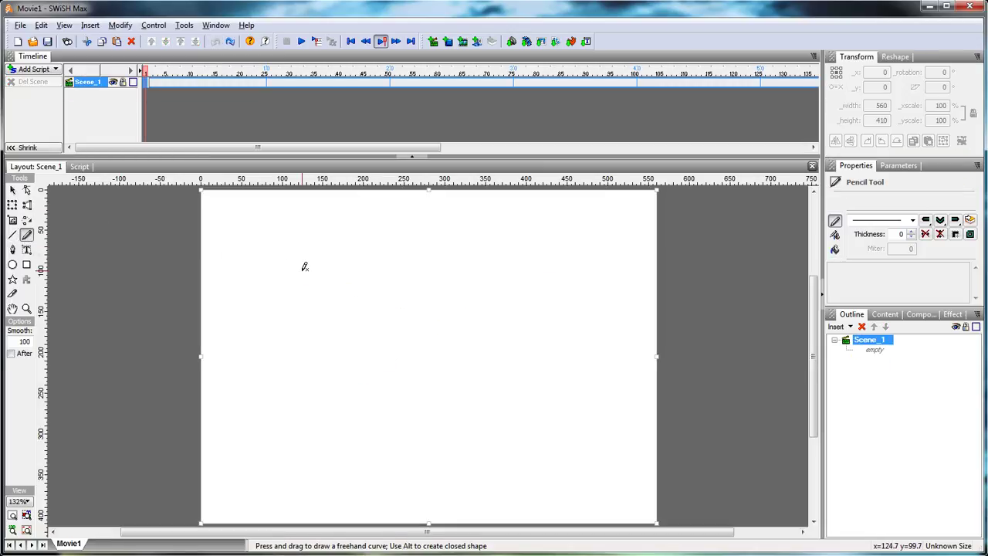
{"action": "mouse_move", "coordinate": [304, 268]}
{"action": "left_mouse_down"}
{"action": "mouse_move", "coordinate": [310, 315]}
{"action": "mouse_move", "coordinate": [368, 323]}
{"action": "mouse_move", "coordinate": [451, 261]}
{"action": "mouse_move", "coordinate": [491, 288]}
{"action": "mouse_move", "coordinate": [475, 335]}
{"action": "left_mouse_up"}
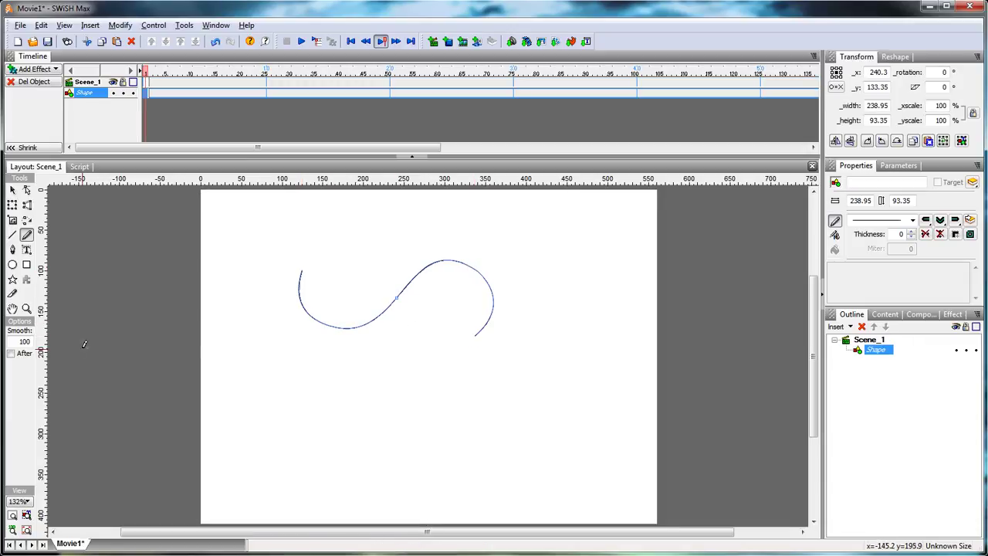
- Set the Pencil tool's smoothing to 50 and draw a tiny arch about 13 by 11.5 below the S-shaped curve
{"action": "left_click_drag", "start_coordinate": [25, 344], "coordinate": [13, 343]}
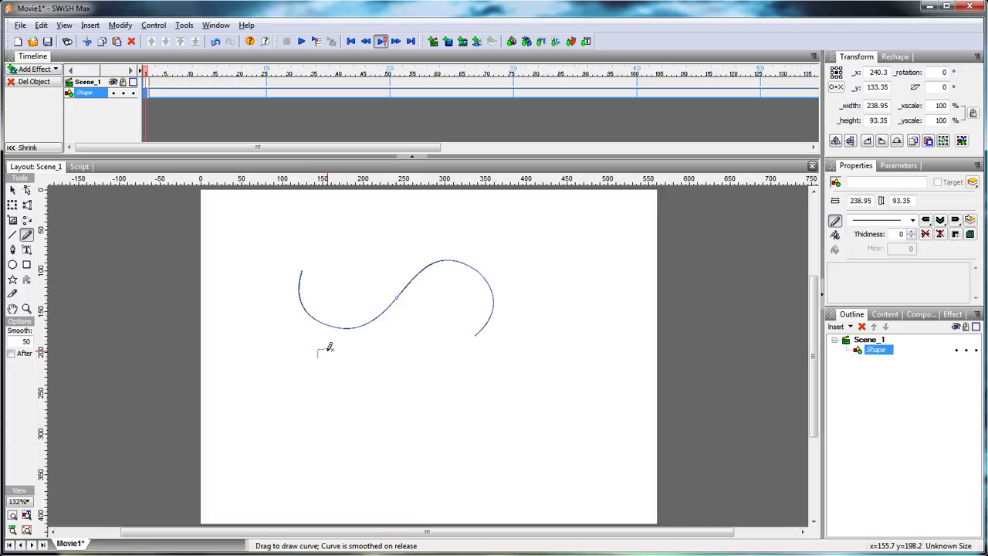
{"action": "left_click_drag", "start_coordinate": [330, 348], "coordinate": [328, 352]}
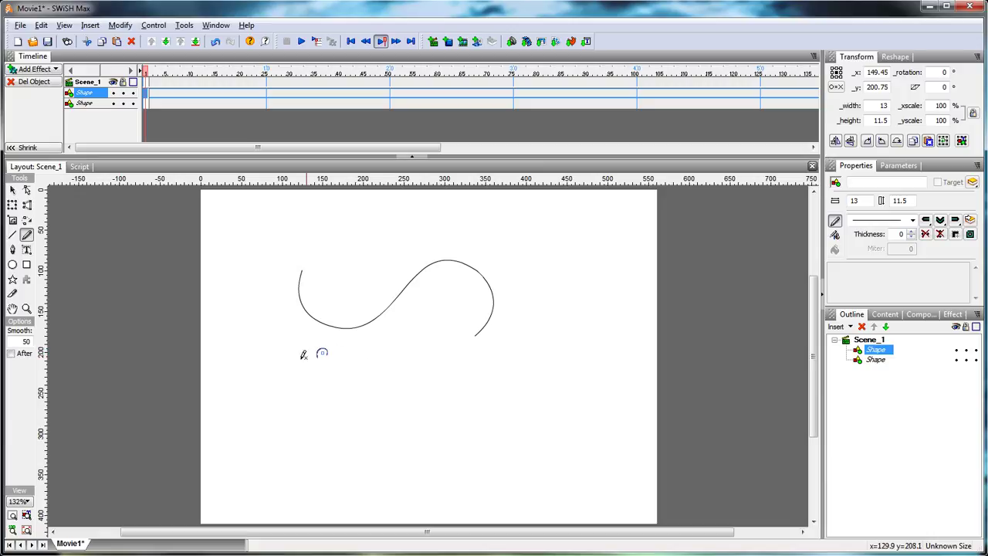
{"action": "left_click", "coordinate": [26, 309]}
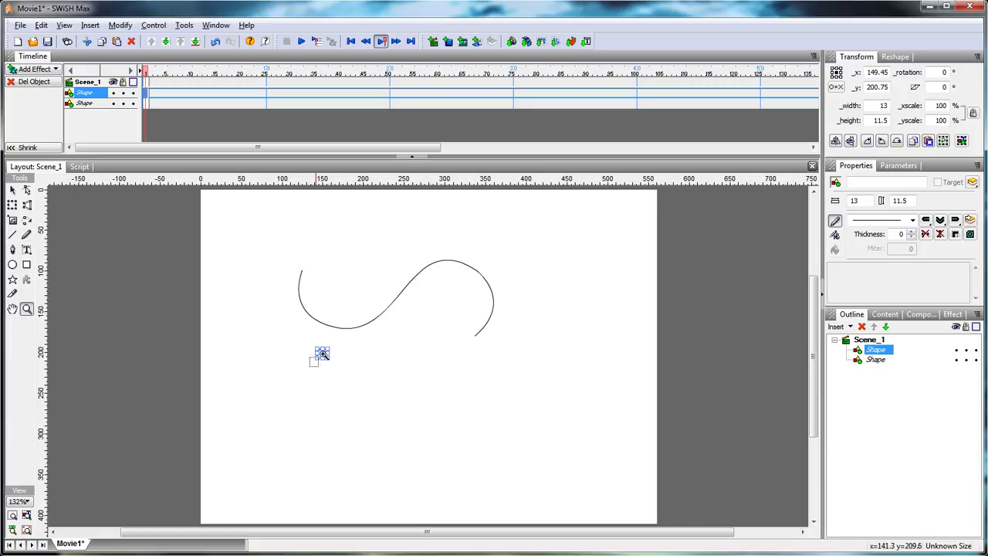
{"action": "left_click_drag", "start_coordinate": [310, 338], "coordinate": [354, 367]}
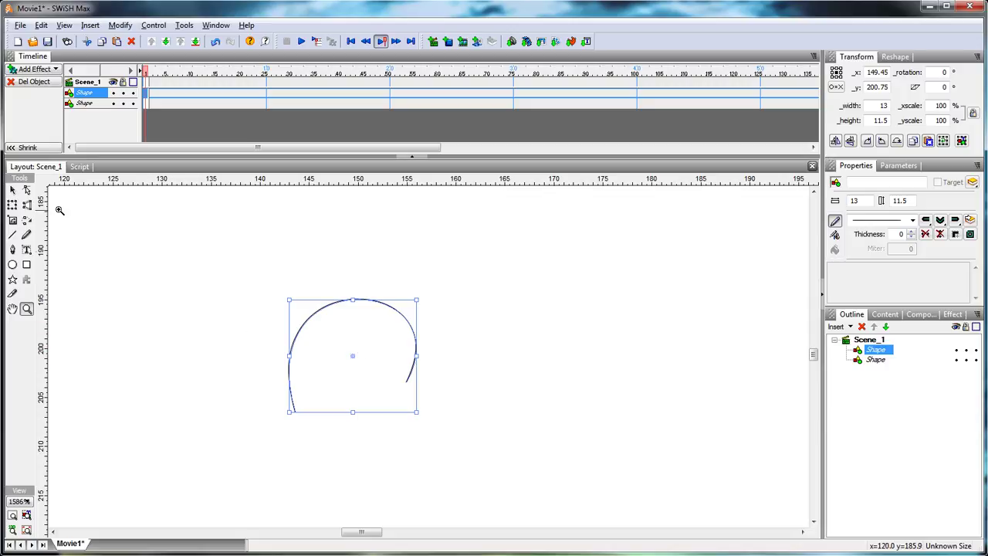
{"action": "left_click", "coordinate": [13, 190]}
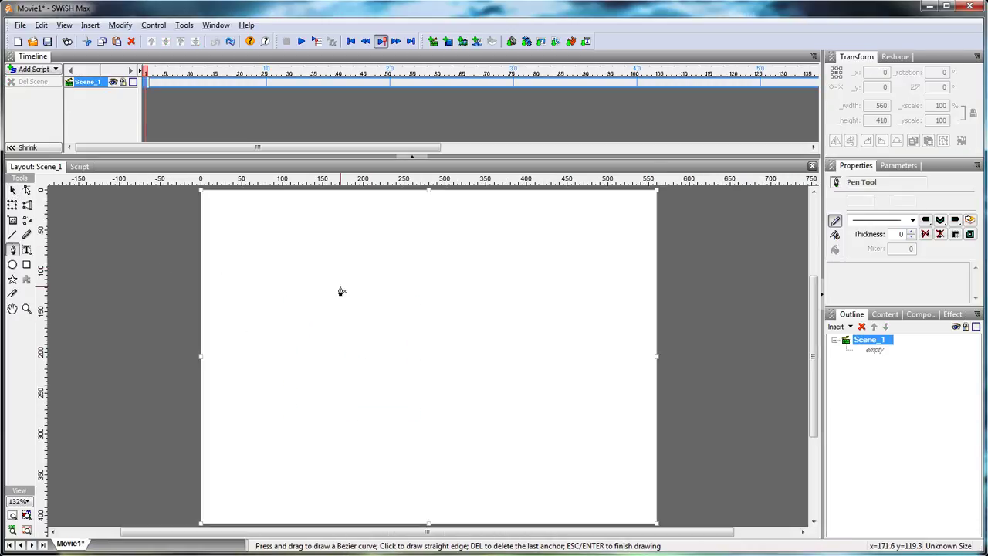
- Draw an open three-anchor Bezier curve about 239 by 149 with the Pen tool
{"action": "left_click", "coordinate": [340, 288]}
{"action": "left_click_drag", "start_coordinate": [341, 294], "coordinate": [371, 376]}
{"action": "left_click_drag", "start_coordinate": [493, 366], "coordinate": [546, 339]}
{"action": "left_click_drag", "start_coordinate": [477, 260], "coordinate": [396, 254]}
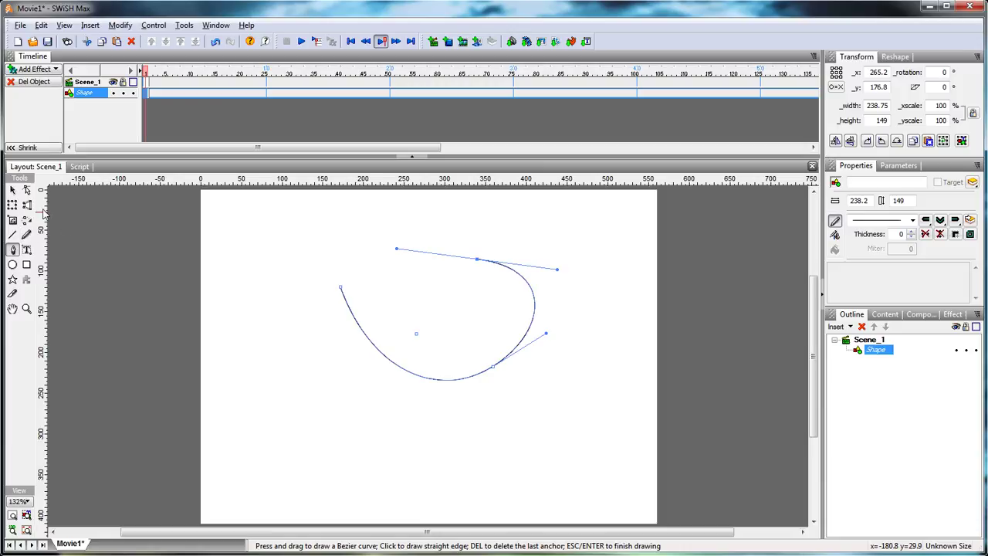
- Reshape the Bezier curve's upper end by swinging that anchor's direction handle upward
{"action": "left_click", "coordinate": [27, 191]}
{"action": "left_click", "coordinate": [478, 261]}
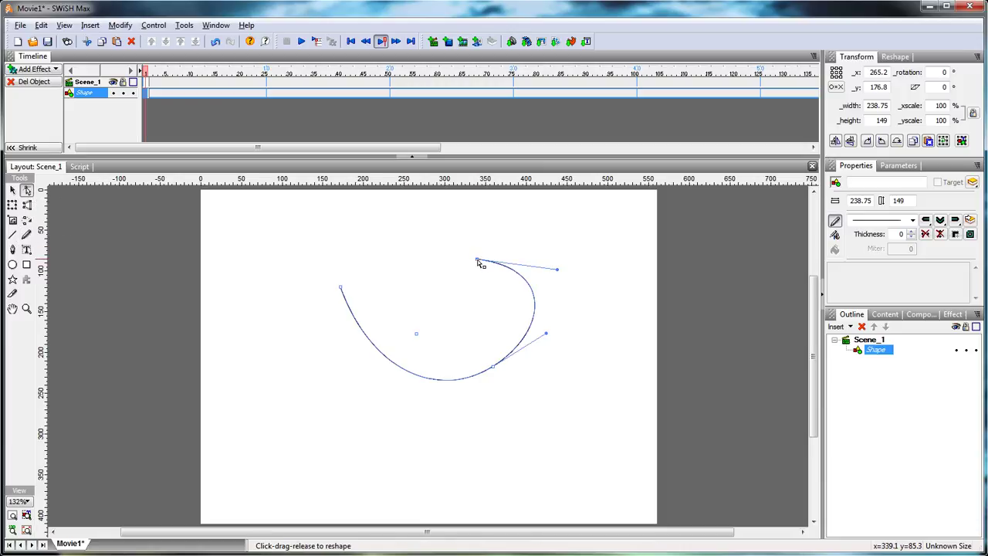
{"action": "left_click_drag", "start_coordinate": [558, 272], "coordinate": [556, 212]}
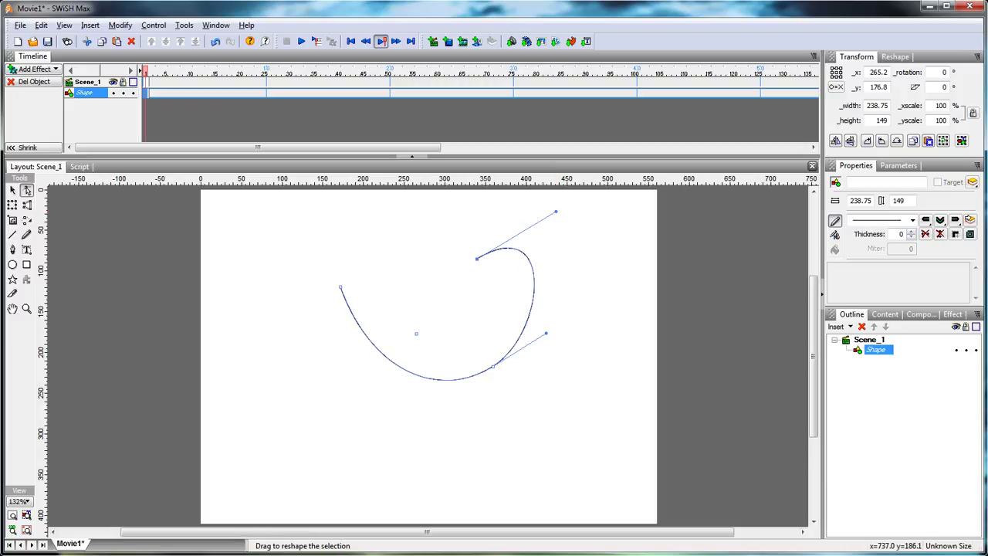
- Undo every change to the Bezier curve, including its first anchor, until the scene is empty
{"action": "key", "text": "p"}
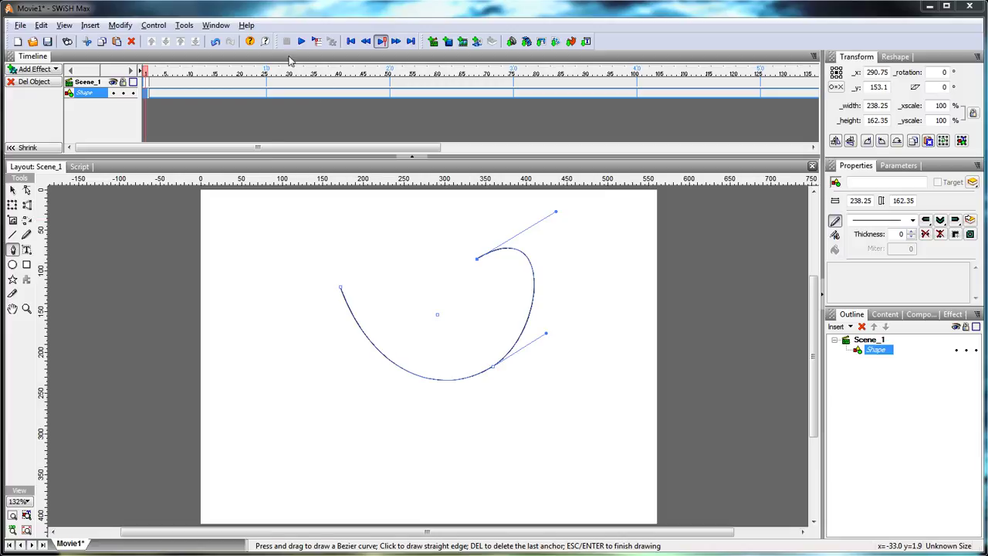
{"action": "left_click", "coordinate": [215, 42]}
{"action": "left_click", "coordinate": [215, 42]}
{"action": "left_click", "coordinate": [214, 42]}
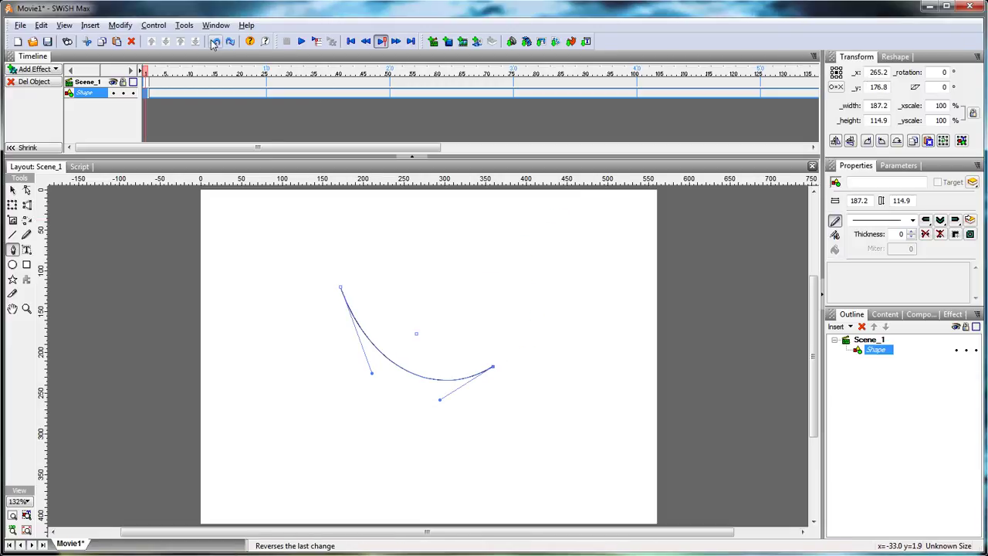
{"action": "left_click", "coordinate": [215, 42]}
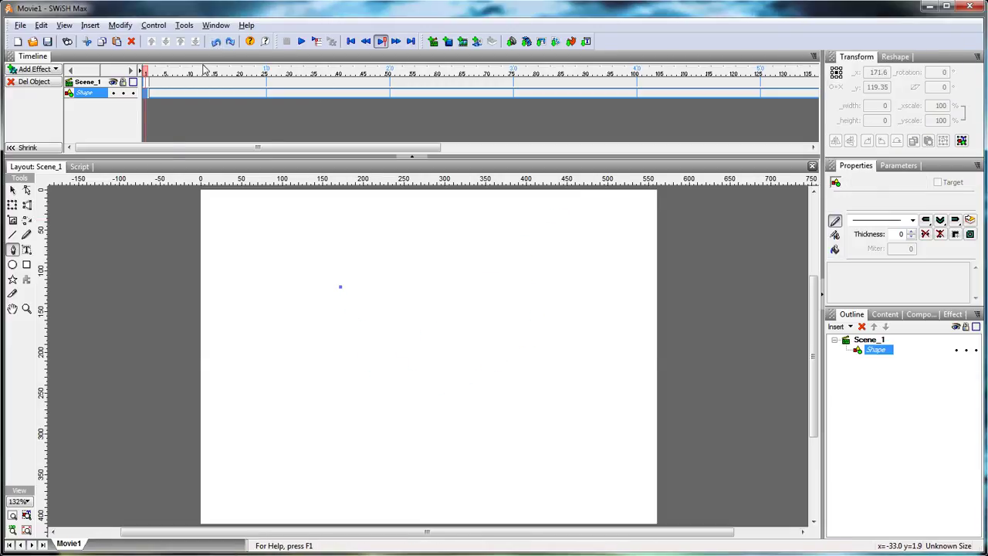
{"action": "left_click", "coordinate": [215, 42]}
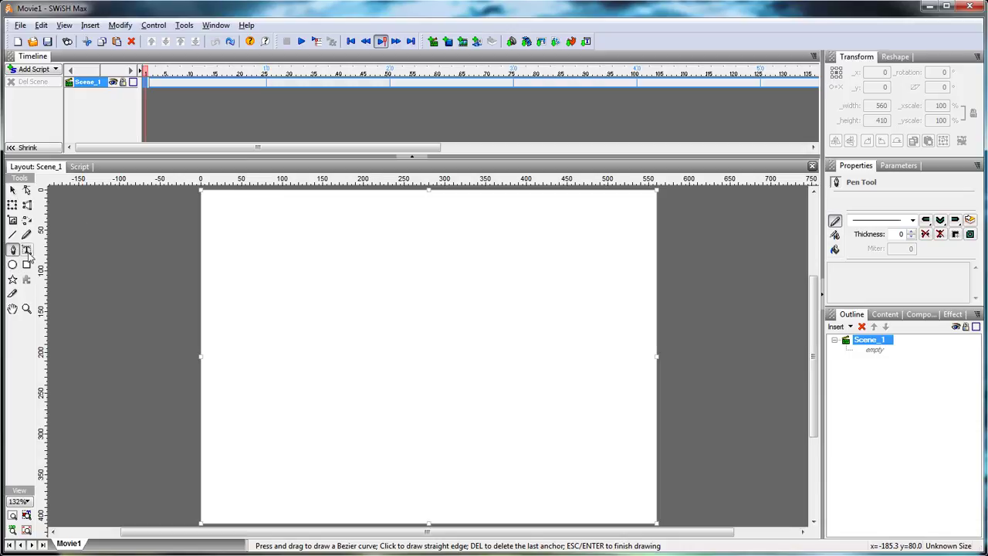
- Examine the categories of the AutoShape tool and the shapes offered under 2D
{"action": "left_click", "coordinate": [12, 283]}
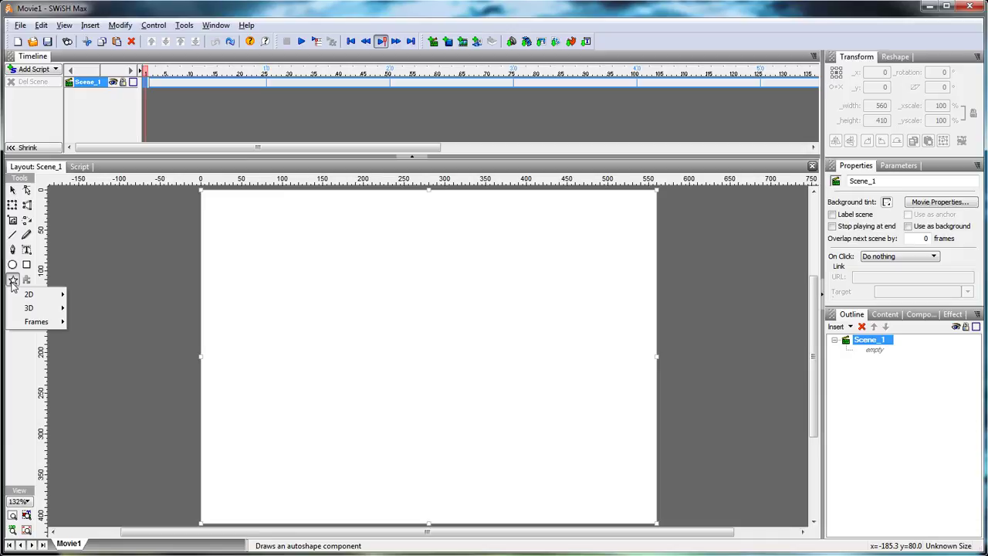
{"action": "mouse_move", "coordinate": [29, 298]}
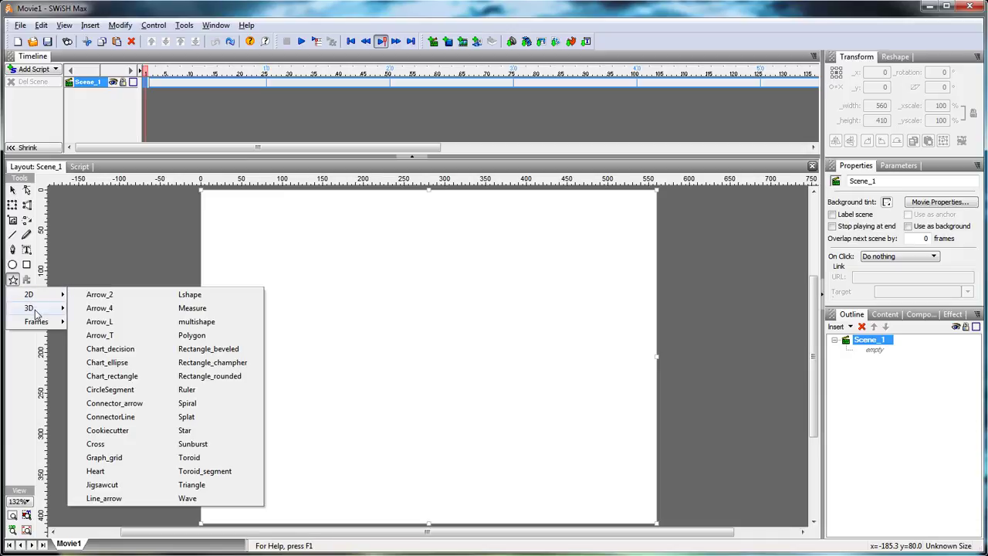
{"action": "left_click", "coordinate": [16, 283]}
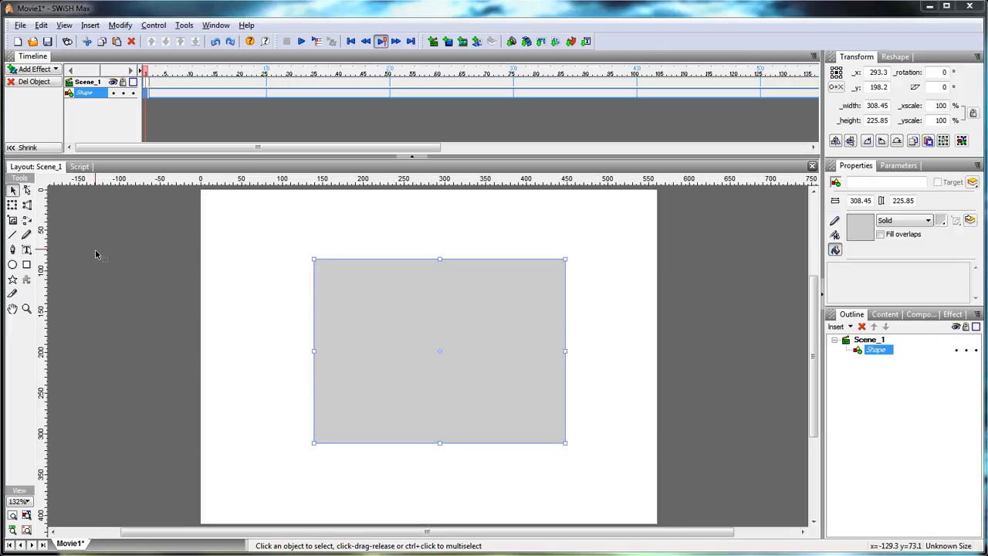
- Try cutting a closed freeform piece about 202 by 143 from the grey rectangle with the Knife tool and moving it outside, and undo it
{"action": "left_click", "coordinate": [12, 293]}
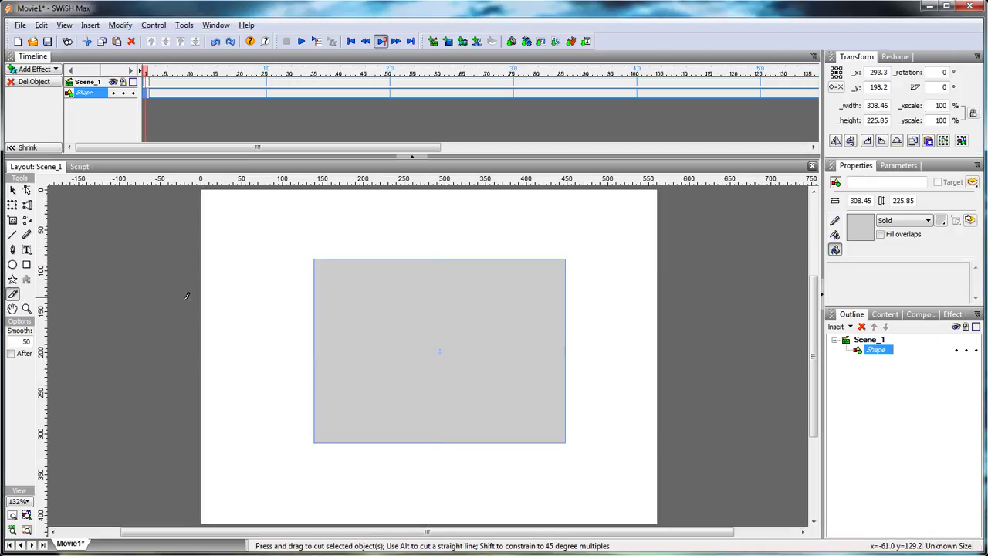
{"action": "mouse_move", "coordinate": [399, 299]}
{"action": "left_mouse_down"}
{"action": "mouse_move", "coordinate": [359, 363]}
{"action": "mouse_move", "coordinate": [450, 413]}
{"action": "mouse_move", "coordinate": [518, 394]}
{"action": "mouse_move", "coordinate": [523, 349]}
{"action": "mouse_move", "coordinate": [506, 321]}
{"action": "mouse_move", "coordinate": [399, 298]}
{"action": "left_mouse_up"}
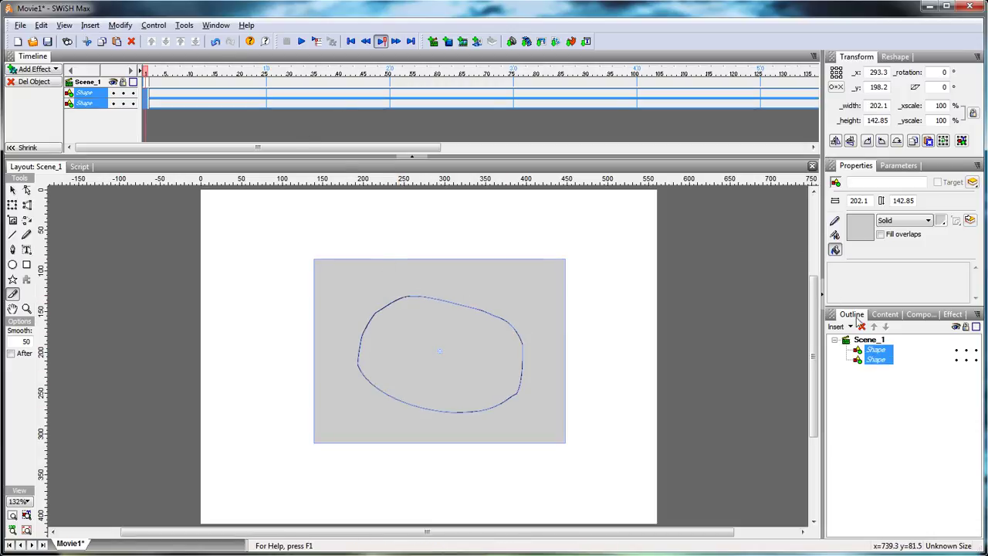
{"action": "left_click", "coordinate": [880, 351]}
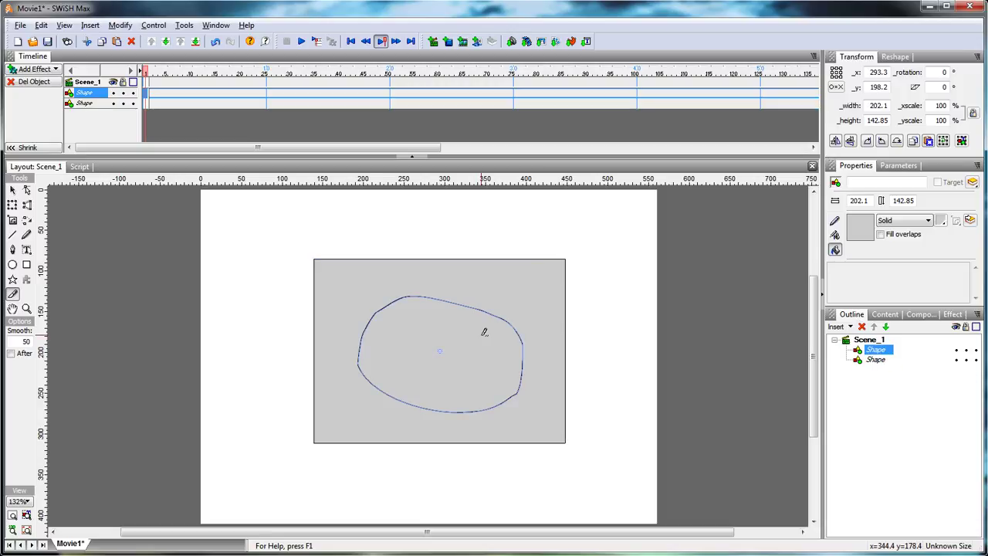
{"action": "left_click", "coordinate": [12, 190]}
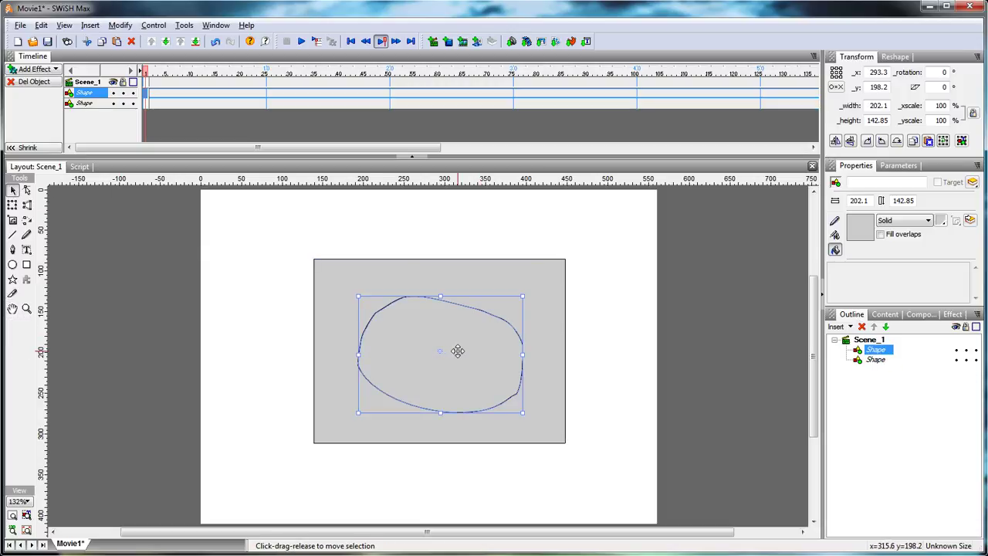
{"action": "left_click_drag", "start_coordinate": [461, 337], "coordinate": [688, 300]}
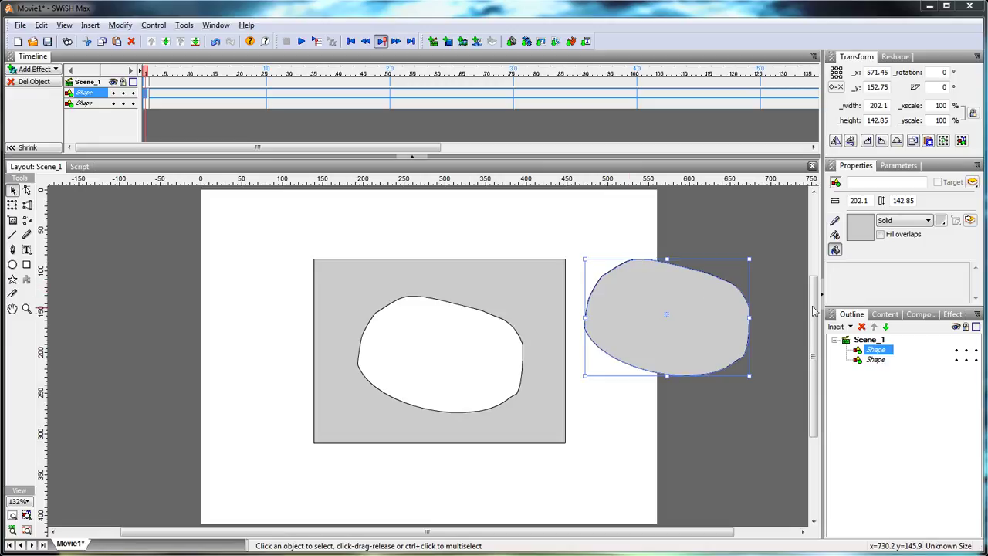
{"action": "key", "text": "ctrl+z"}
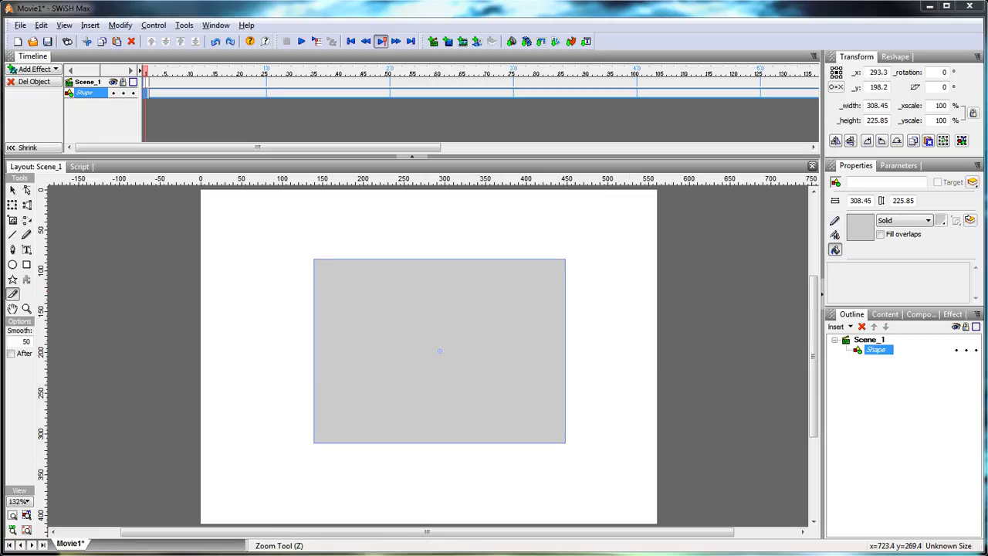
- Pan the stage and magnify the grey rectangle's upper-right area, and reset the zoom factor to 100%
{"action": "left_click", "coordinate": [13, 308]}
{"action": "left_click_drag", "start_coordinate": [454, 367], "coordinate": [548, 241]}
{"action": "left_click", "coordinate": [27, 307]}
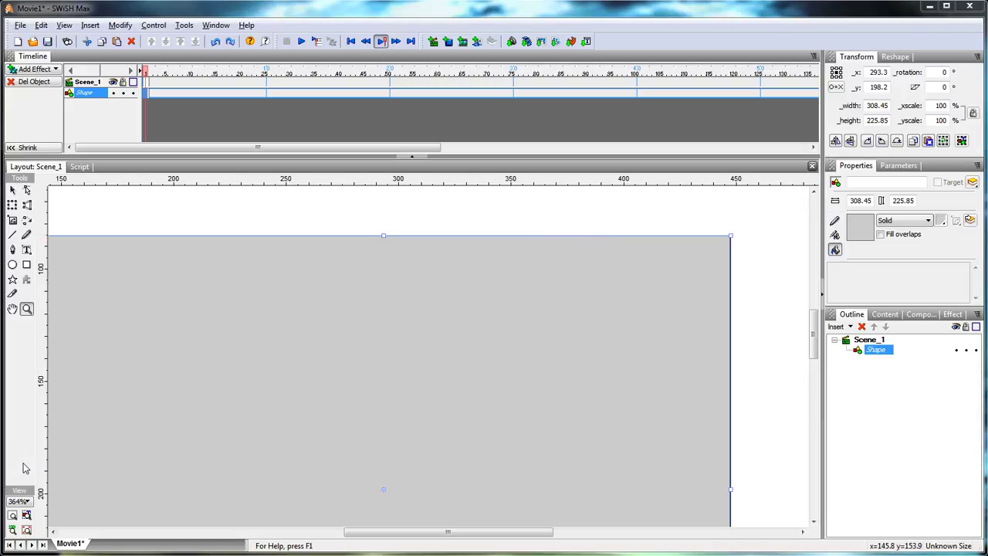
{"action": "left_click", "coordinate": [28, 502]}
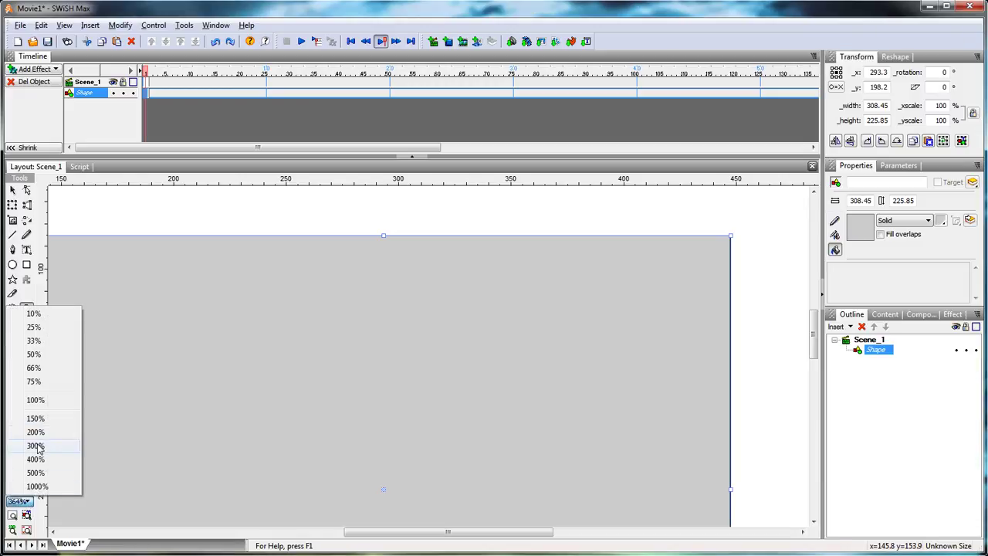
{"action": "left_click", "coordinate": [36, 400]}
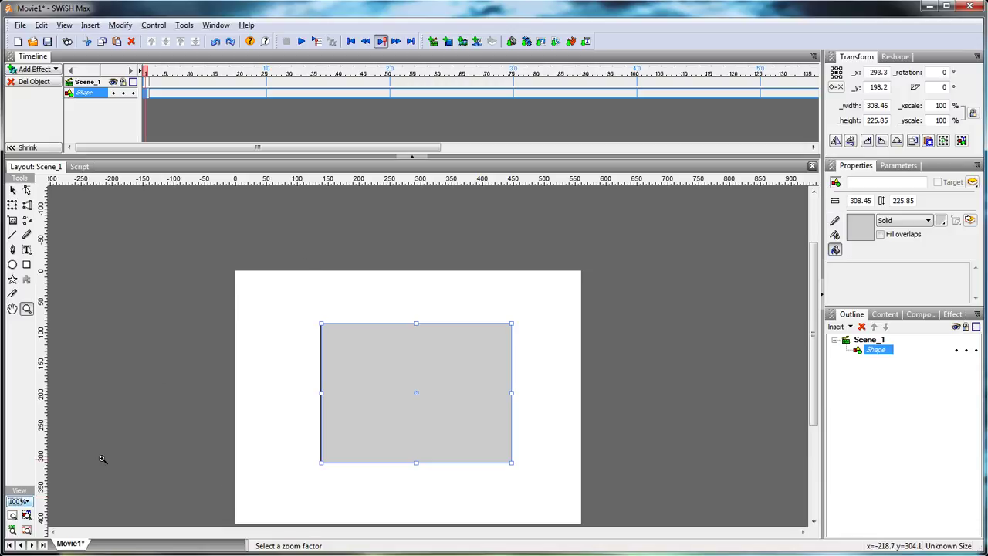
- View the stage fitted to the layout window, the grey rectangle fitted to it, and the movie at actual size
{"action": "left_click", "coordinate": [12, 518]}
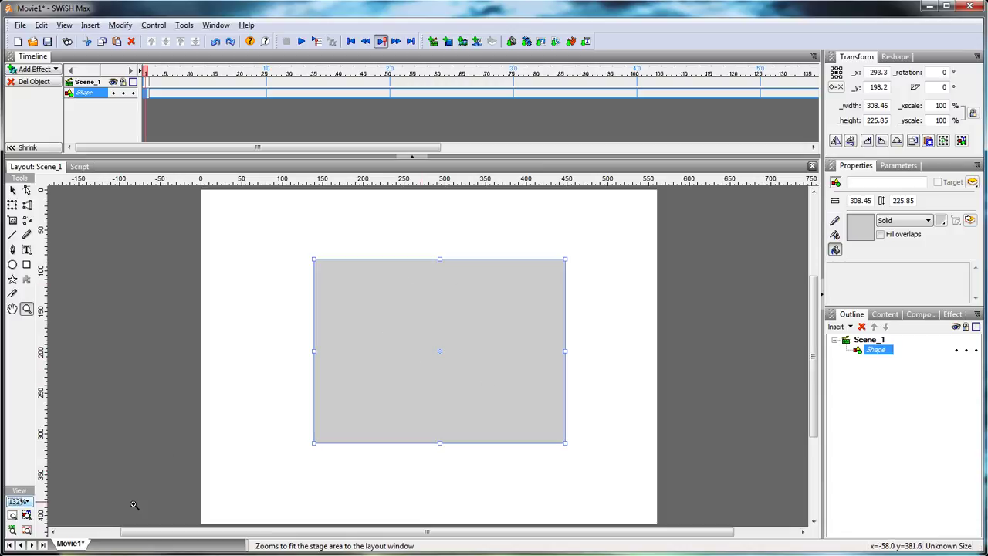
{"action": "left_click", "coordinate": [27, 516]}
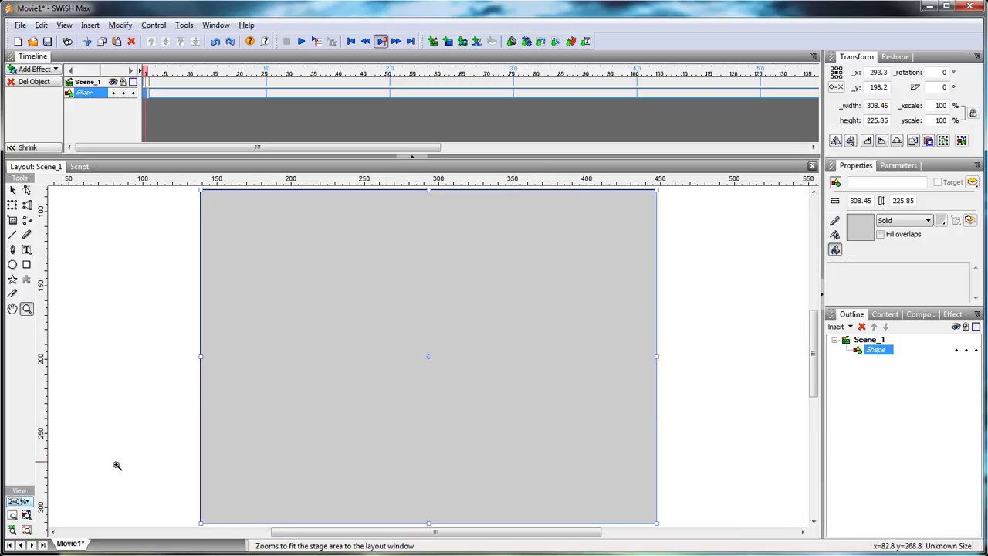
{"action": "left_click", "coordinate": [12, 530]}
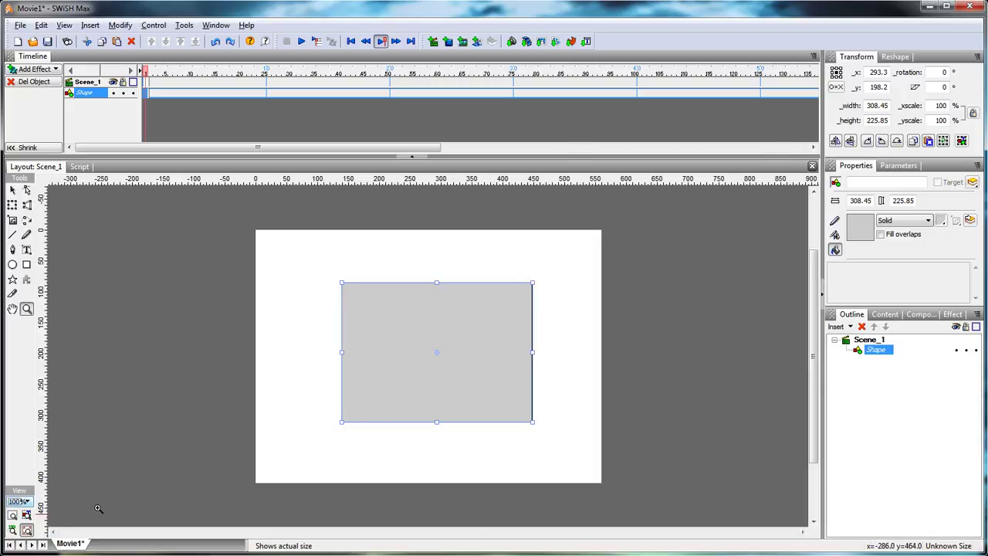
{"action": "left_click_drag", "start_coordinate": [316, 386], "coordinate": [453, 257]}
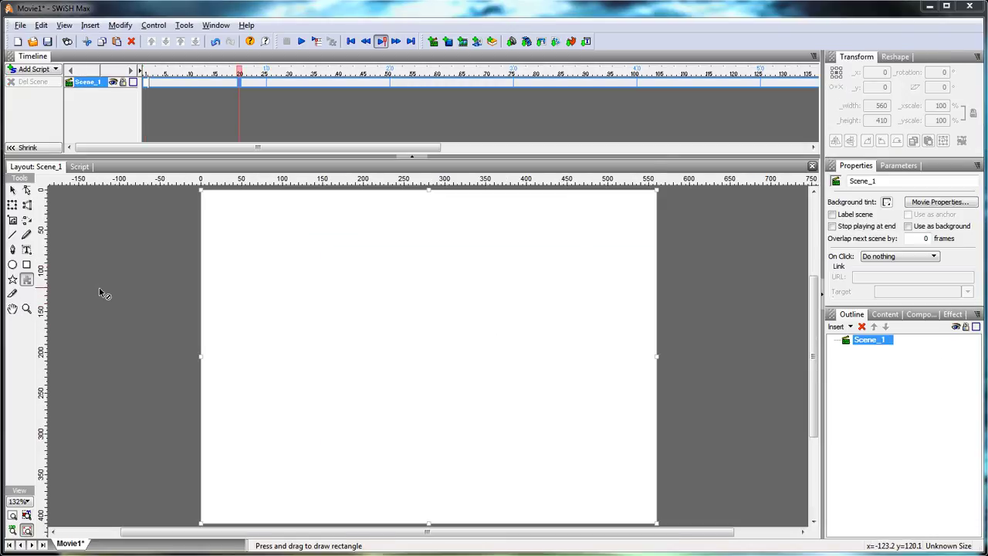
- Add the 2D effect Bounce to the Component tool and draw a Bounce component about 299 by 150 mid-stage
{"action": "right_click", "coordinate": [27, 282]}
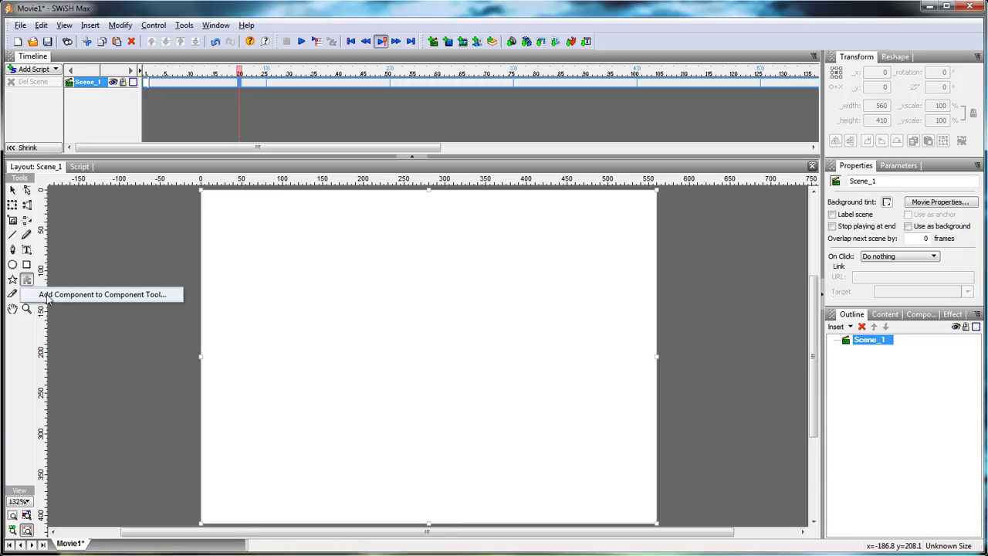
{"action": "left_click", "coordinate": [75, 298]}
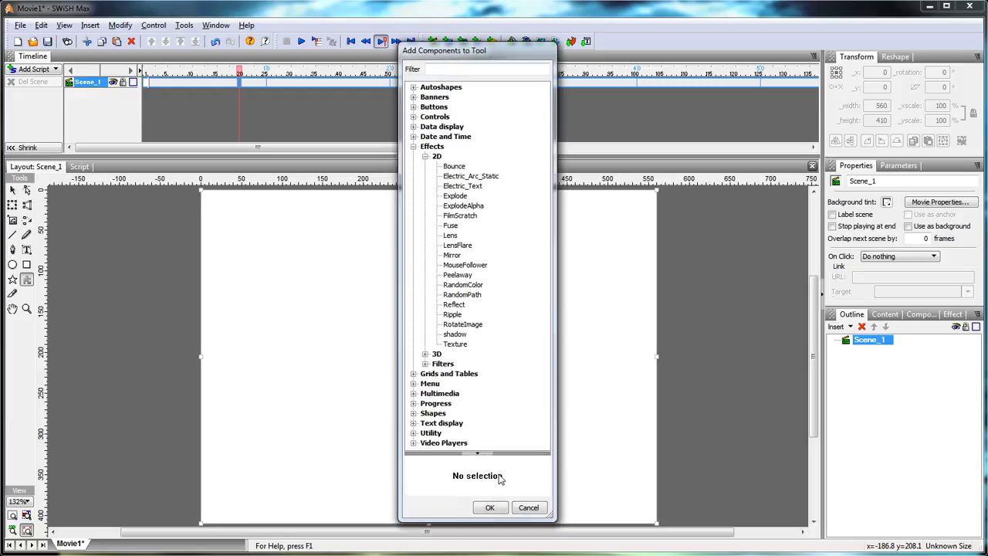
{"action": "left_click", "coordinate": [455, 167]}
{"action": "double_click", "coordinate": [460, 170]}
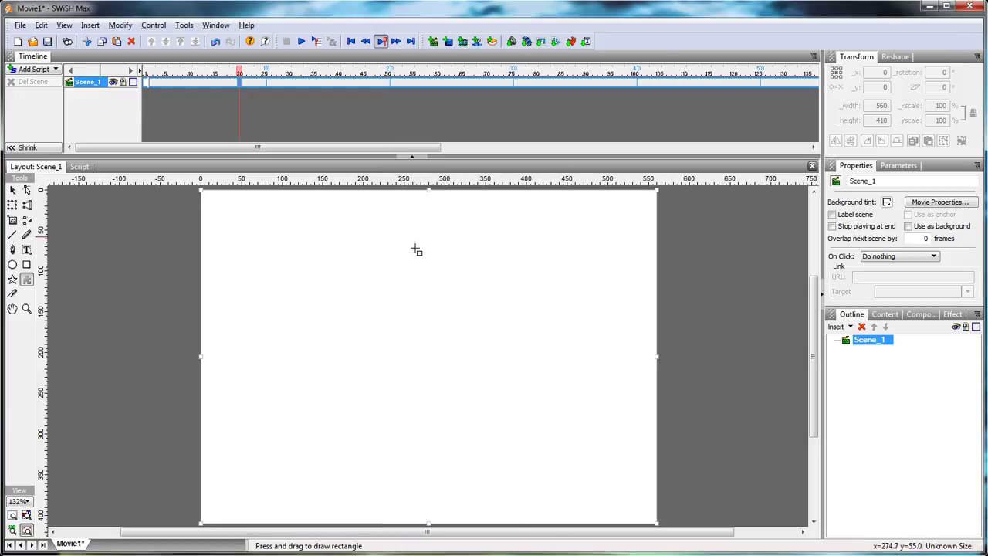
{"action": "mouse_move", "coordinate": [306, 270]}
{"action": "left_mouse_down"}
{"action": "mouse_move", "coordinate": [551, 370]}
{"action": "mouse_move", "coordinate": [540, 371]}
{"action": "left_mouse_up"}
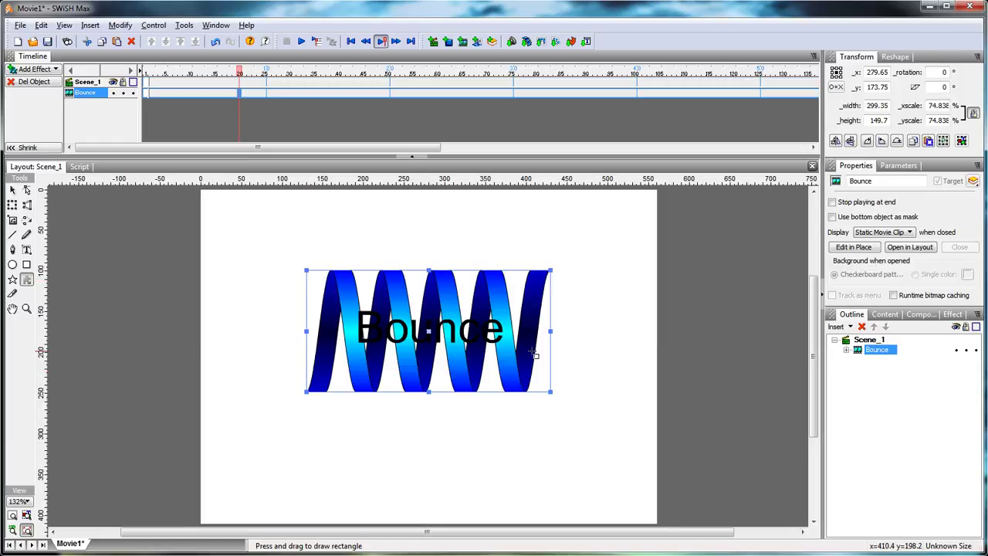
- Examine the Component tool's list of added components and the preview of Effects\2D\Bounce.swi
{"action": "right_click", "coordinate": [28, 281]}
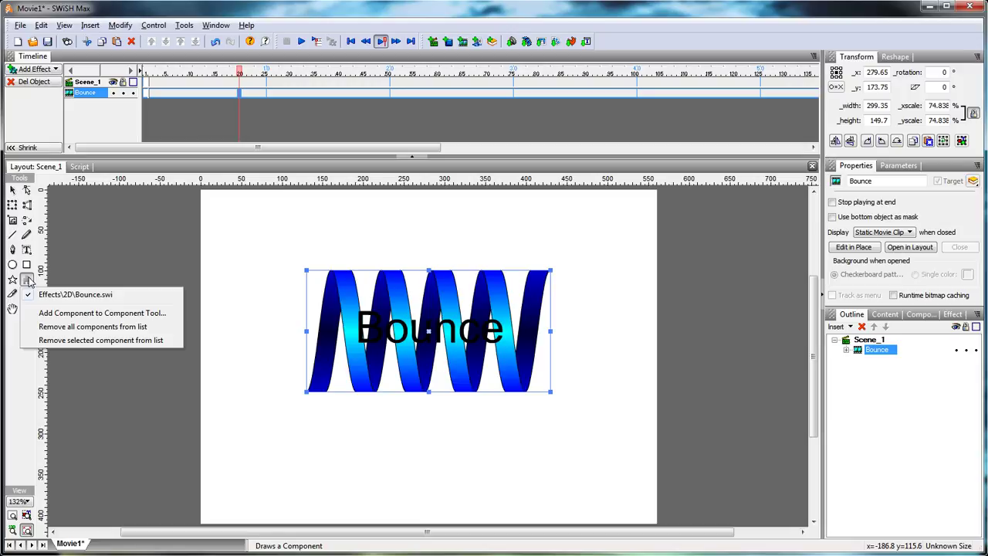
{"action": "mouse_move", "coordinate": [58, 299]}
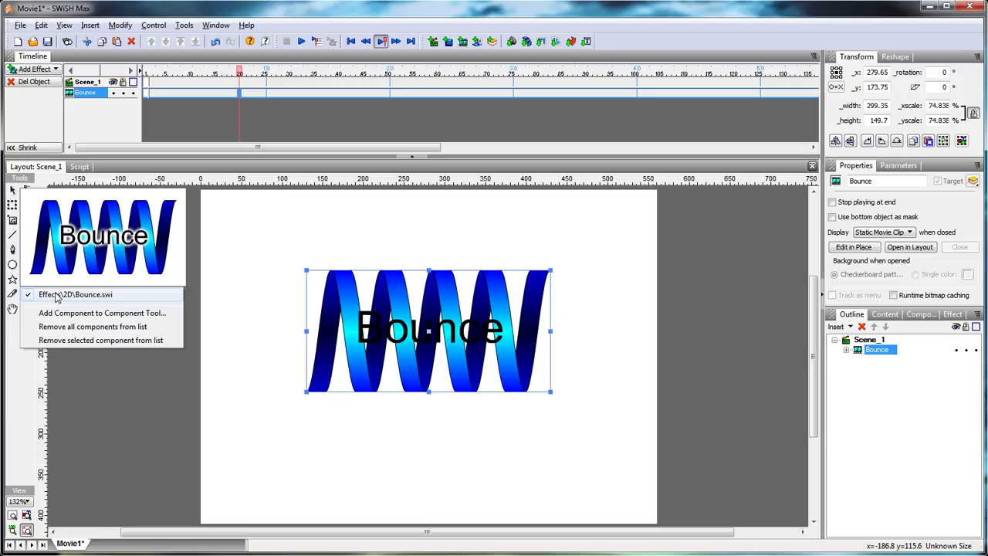
{"action": "left_click", "coordinate": [592, 364]}
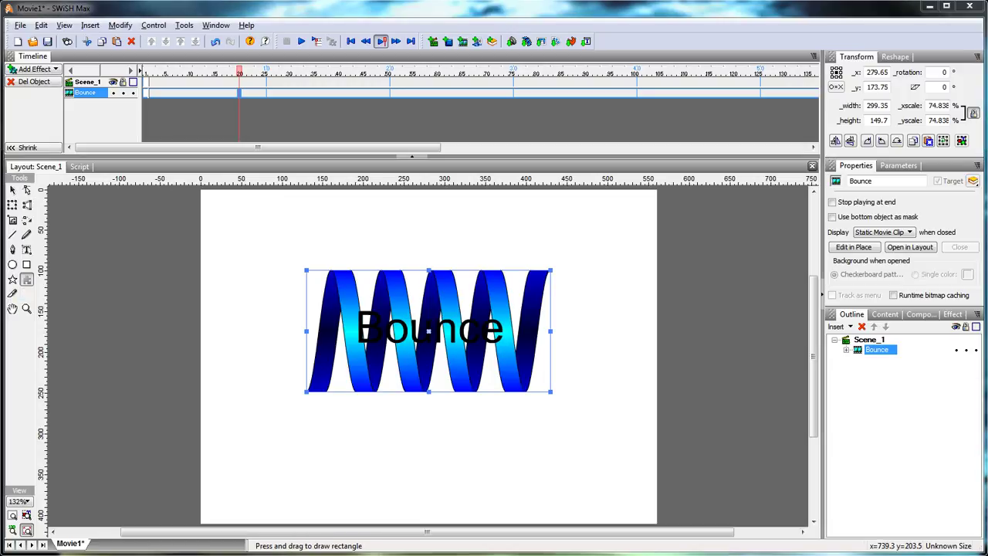